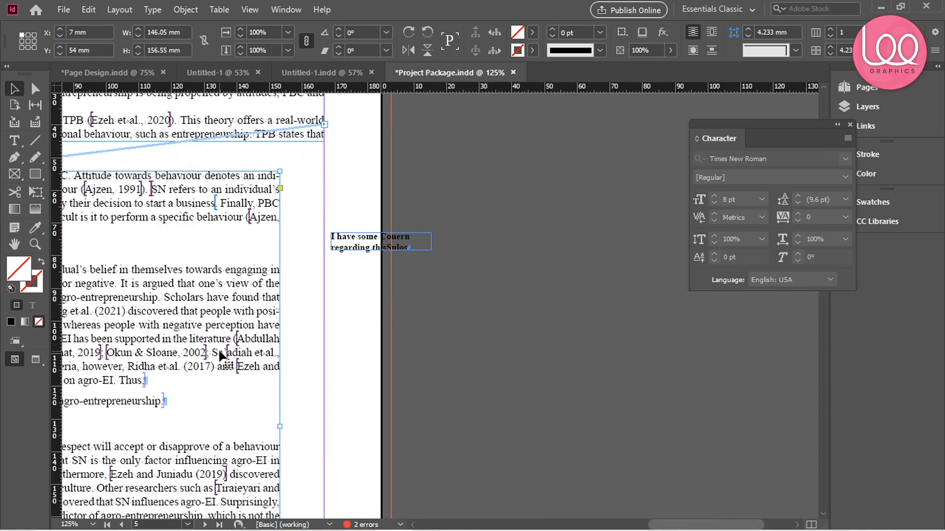
Anchor the pasteboard note frame 'I have some Conern regarding this' into the paragraph text at the word 'behaviour'
{"action": "left_click_drag", "start_coordinate": [412, 74], "coordinate": [664, 74]}
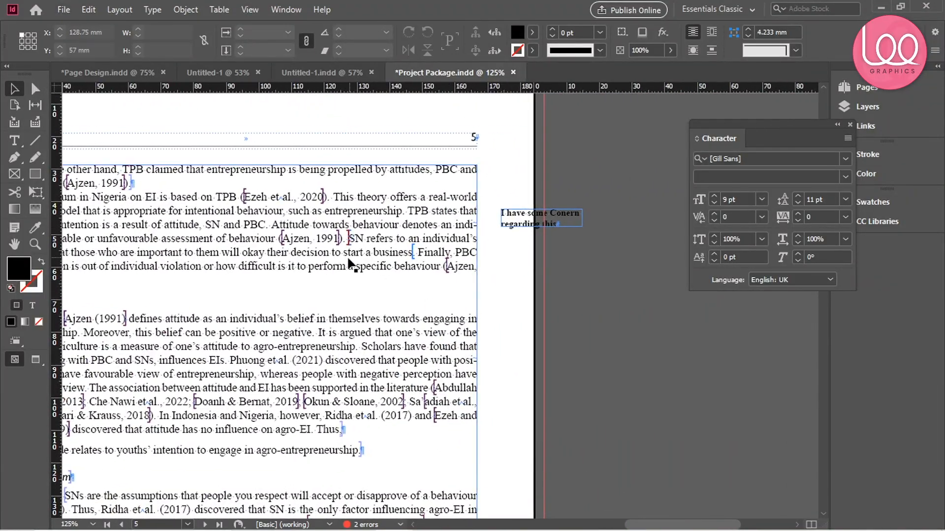
{"action": "scroll", "coordinate": [480, 224], "scroll_direction": "up", "scroll_amount": 1}
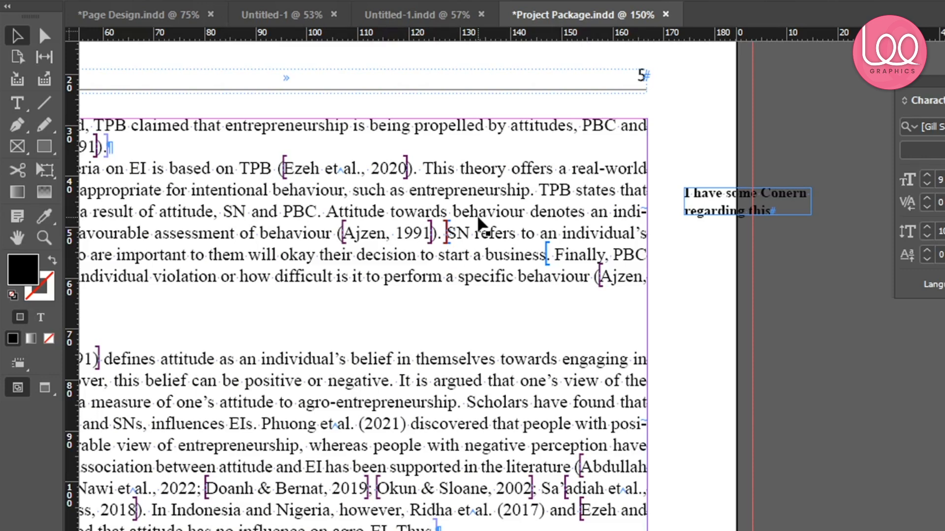
{"action": "double_click", "coordinate": [453, 212]}
{"action": "left_click_drag", "start_coordinate": [454, 211], "coordinate": [526, 210]}
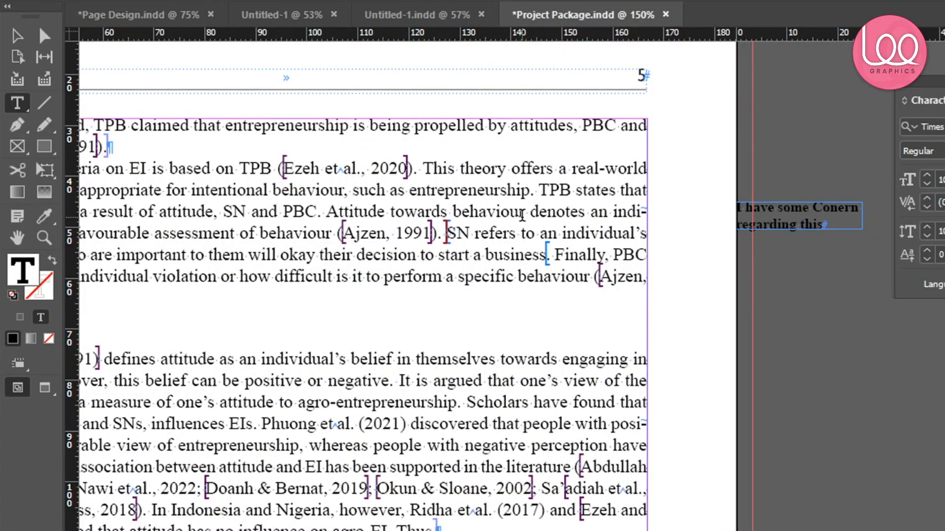
{"action": "key", "text": "Escape"}
{"action": "left_click", "coordinate": [823, 222]}
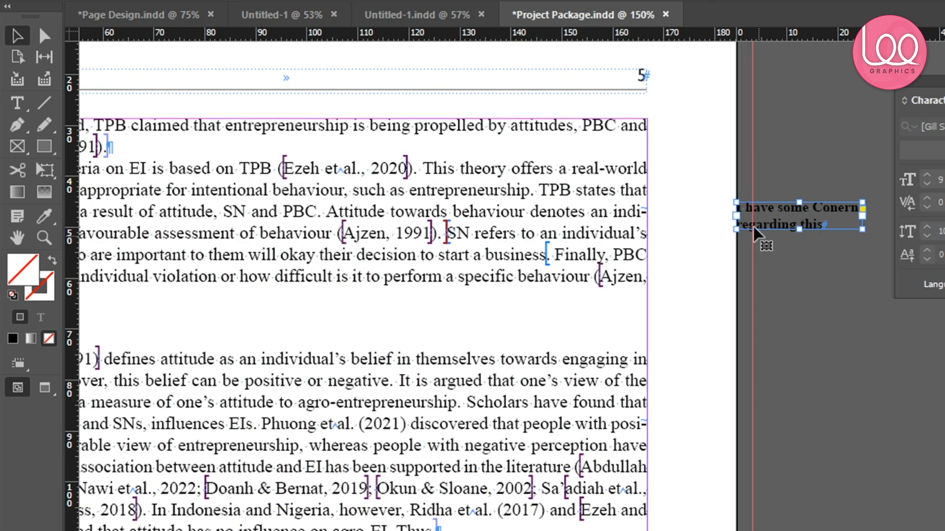
{"action": "left_click_drag", "start_coordinate": [786, 207], "coordinate": [659, 251]}
{"action": "scroll", "coordinate": [653, 247], "scroll_direction": "up", "scroll_amount": 3}
{"action": "scroll", "coordinate": [654, 246], "scroll_direction": "down", "scroll_amount": 2}
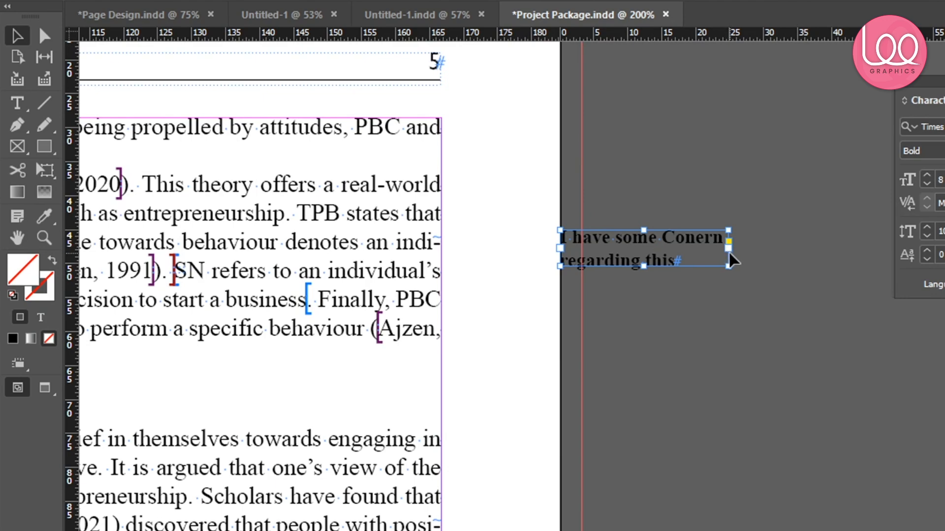
{"action": "left_click_drag", "start_coordinate": [732, 337], "coordinate": [727, 371]}
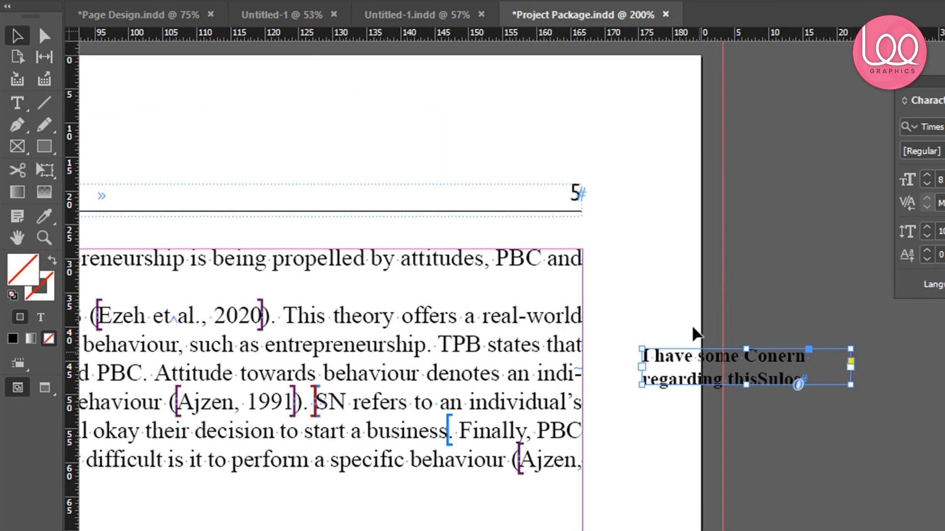
{"action": "left_click", "coordinate": [674, 301]}
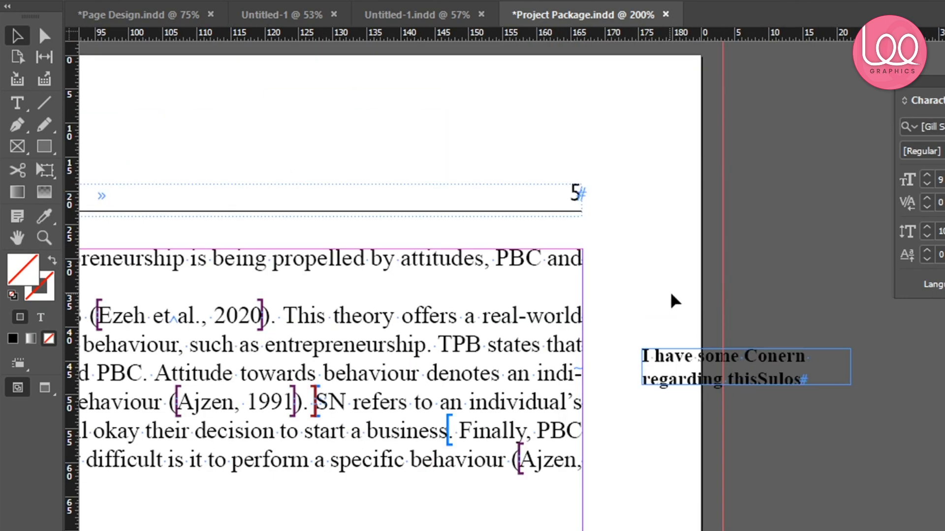
{"action": "left_click", "coordinate": [741, 369]}
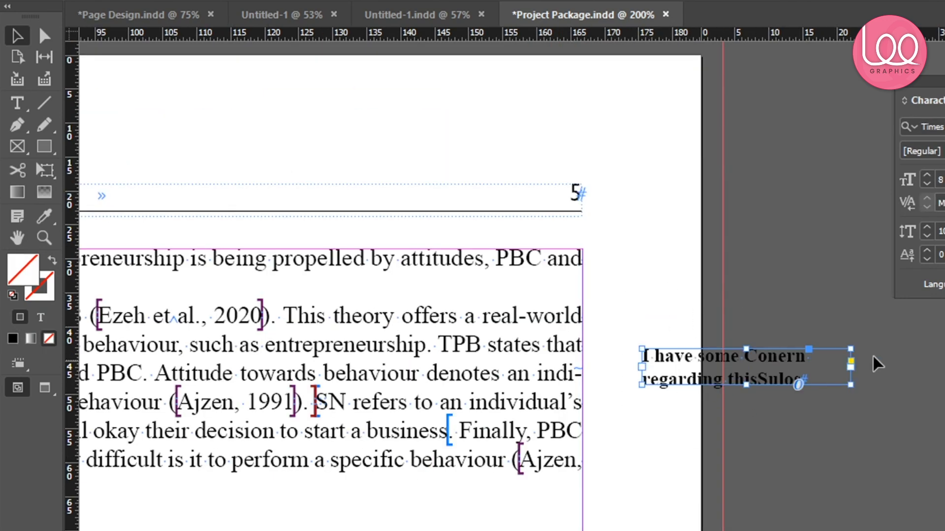
{"action": "scroll", "coordinate": [873, 359], "scroll_direction": "up", "scroll_amount": 4}
{"action": "scroll", "coordinate": [737, 344], "scroll_direction": "up", "scroll_amount": 1}
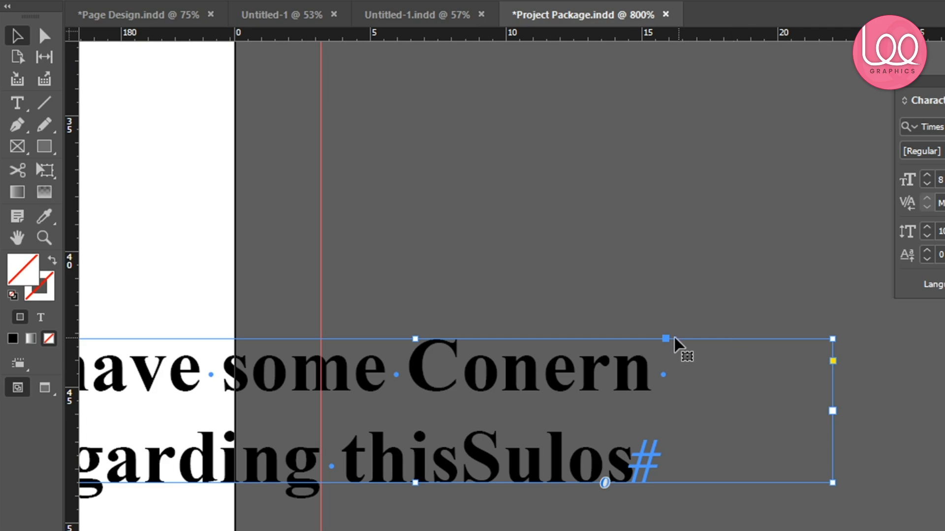
{"action": "scroll", "coordinate": [674, 337], "scroll_direction": "up", "scroll_amount": 1}
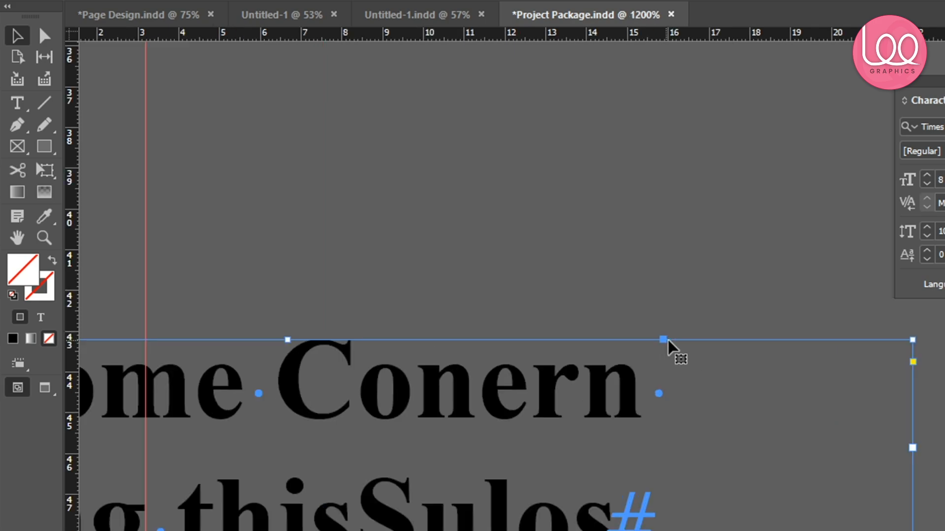
{"action": "scroll", "coordinate": [670, 345], "scroll_direction": "down", "scroll_amount": 5}
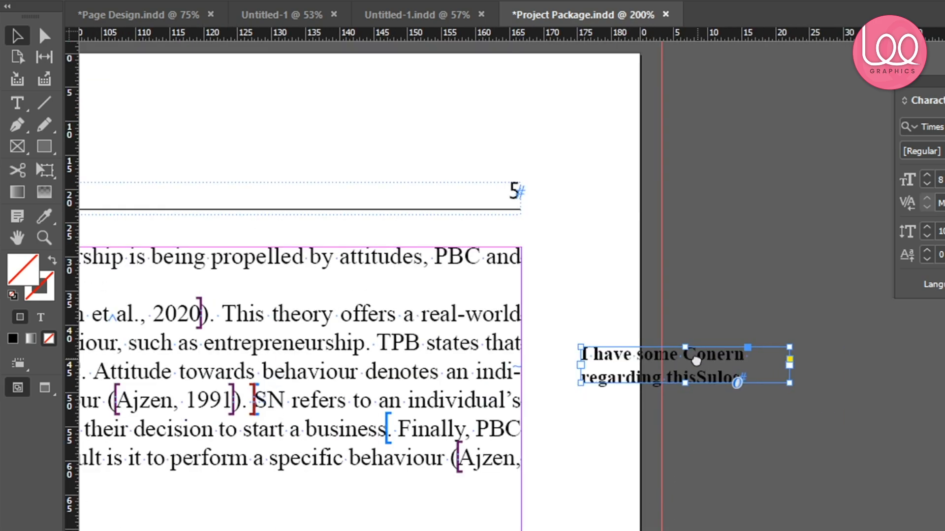
{"action": "left_click_drag", "start_coordinate": [696, 361], "coordinate": [751, 378]}
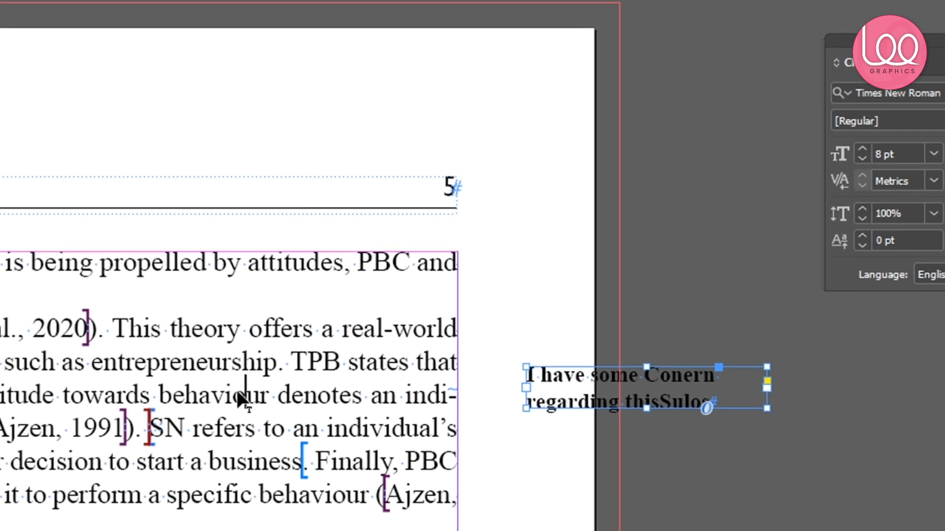
{"action": "left_click_drag", "start_coordinate": [214, 373], "coordinate": [208, 374]}
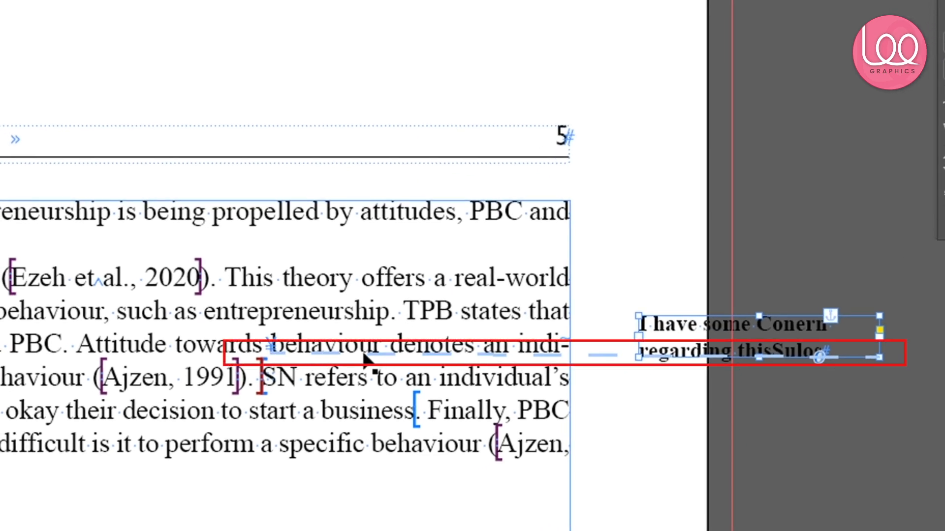
Reposition the anchored note frame slightly beside the text column
{"action": "left_click", "coordinate": [834, 420]}
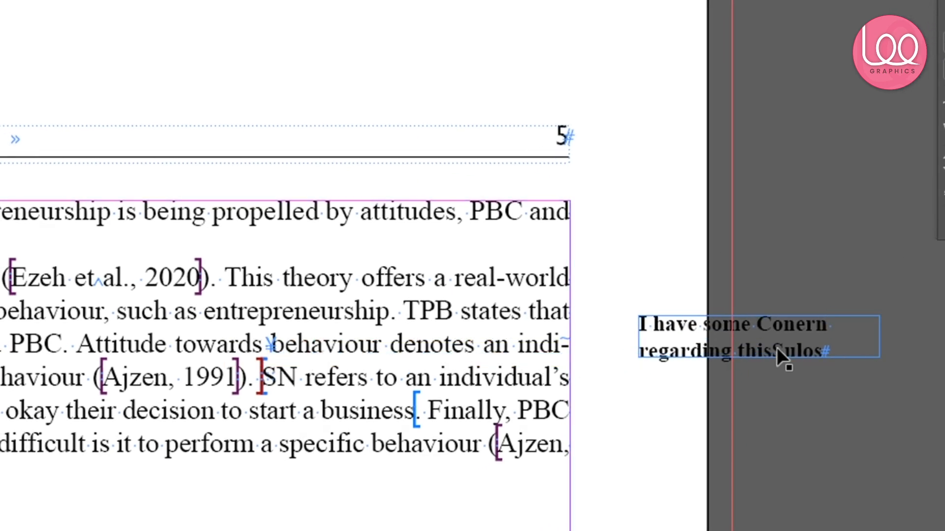
{"action": "left_click_drag", "start_coordinate": [860, 270], "coordinate": [790, 345]}
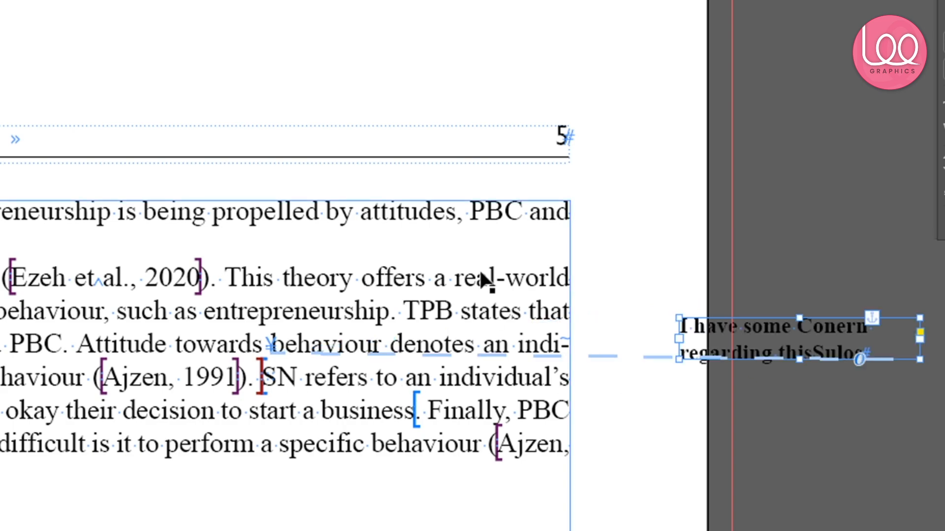
{"action": "scroll", "coordinate": [481, 273], "scroll_direction": "down", "scroll_amount": 2}
{"action": "left_click_drag", "start_coordinate": [428, 291], "coordinate": [396, 359]}
{"action": "key", "text": "ctrl+z"}
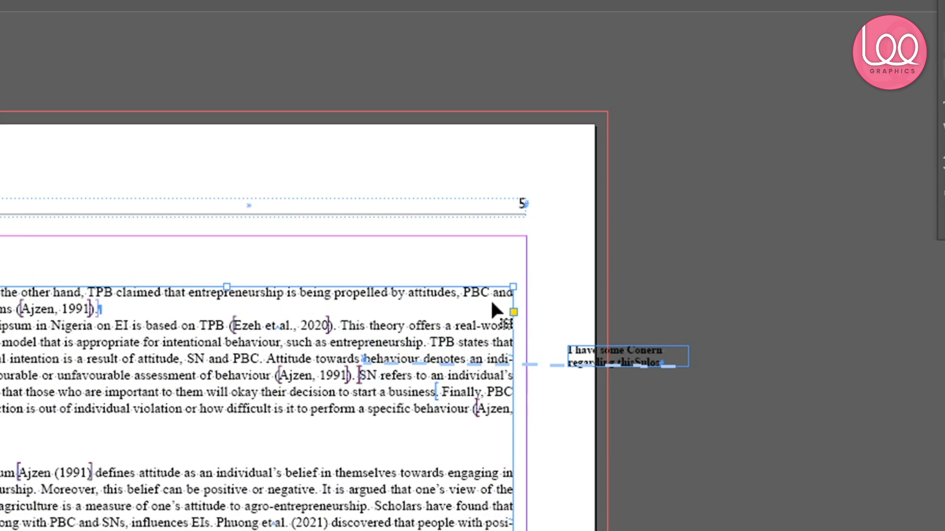
Move the main body text frame around to check that the anchored note moves with it, undoing the last move
{"action": "scroll", "coordinate": [491, 301], "scroll_direction": "down", "scroll_amount": 1}
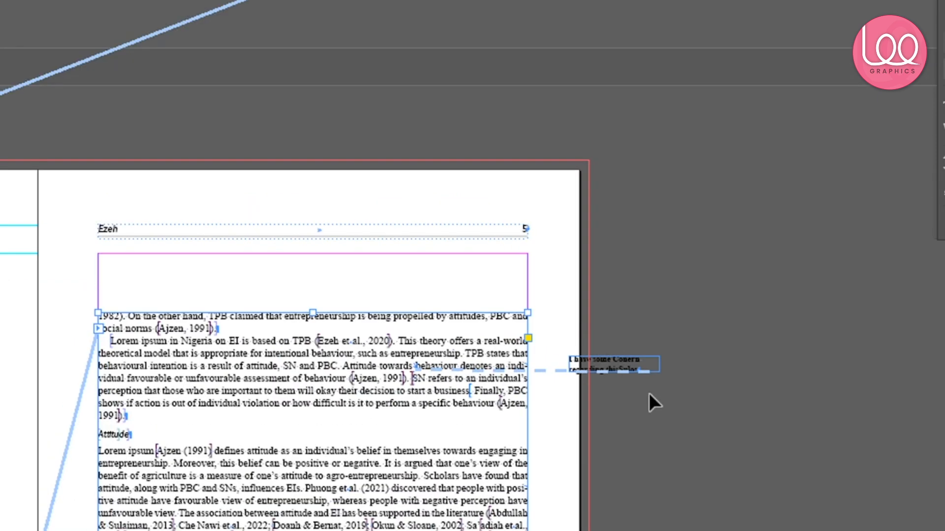
{"action": "mouse_move", "coordinate": [412, 353]}
{"action": "left_mouse_down"}
{"action": "mouse_move", "coordinate": [460, 294]}
{"action": "mouse_move", "coordinate": [424, 338]}
{"action": "left_mouse_up"}
{"action": "left_click_drag", "start_coordinate": [439, 399], "coordinate": [431, 431]}
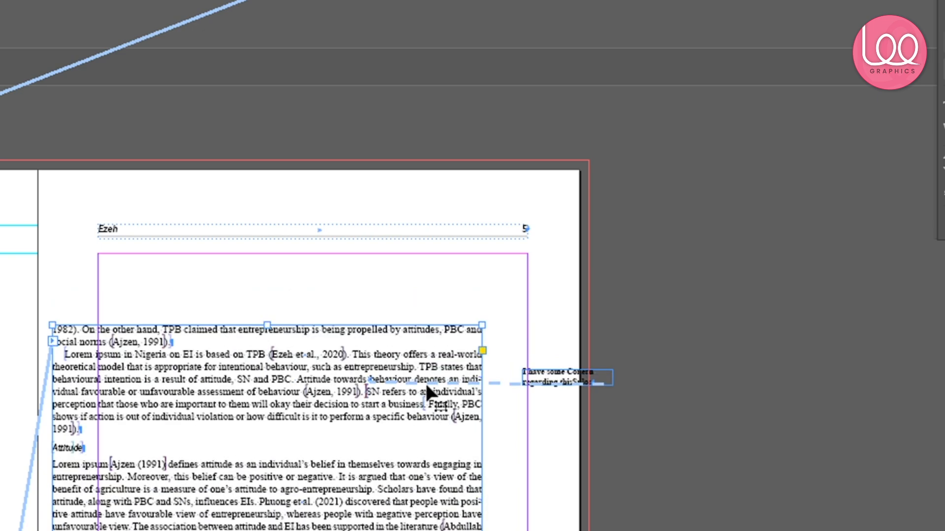
{"action": "scroll", "coordinate": [425, 379], "scroll_direction": "down", "scroll_amount": 7}
{"action": "left_click_drag", "start_coordinate": [412, 303], "coordinate": [533, 327]}
{"action": "left_click_drag", "start_coordinate": [538, 284], "coordinate": [534, 338]}
{"action": "key", "text": "ctrl+z"}
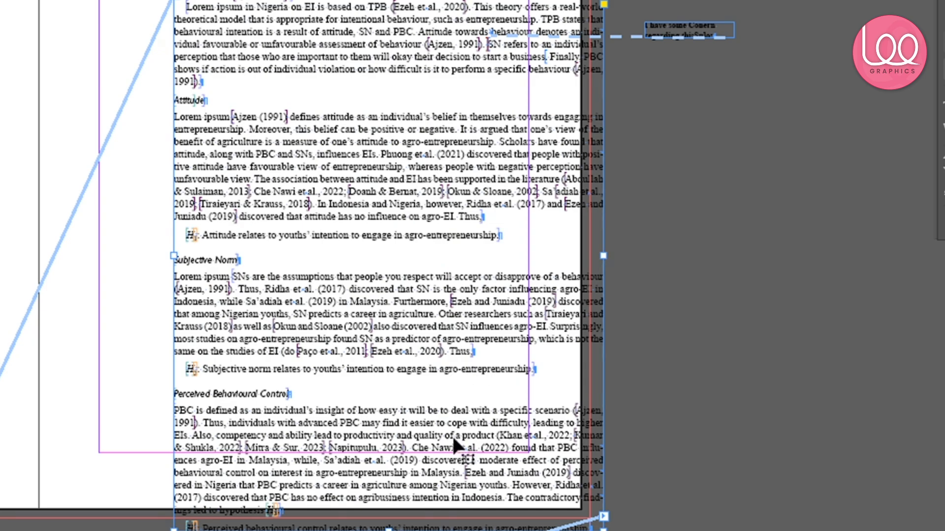
Shorten the upper text frame and flow its overset text into a new frame lower on the page
{"action": "scroll", "coordinate": [411, 291], "scroll_direction": "up", "scroll_amount": 5}
{"action": "left_click_drag", "start_coordinate": [394, 300], "coordinate": [315, 215]}
{"action": "scroll", "coordinate": [335, 276], "scroll_direction": "down", "scroll_amount": 4}
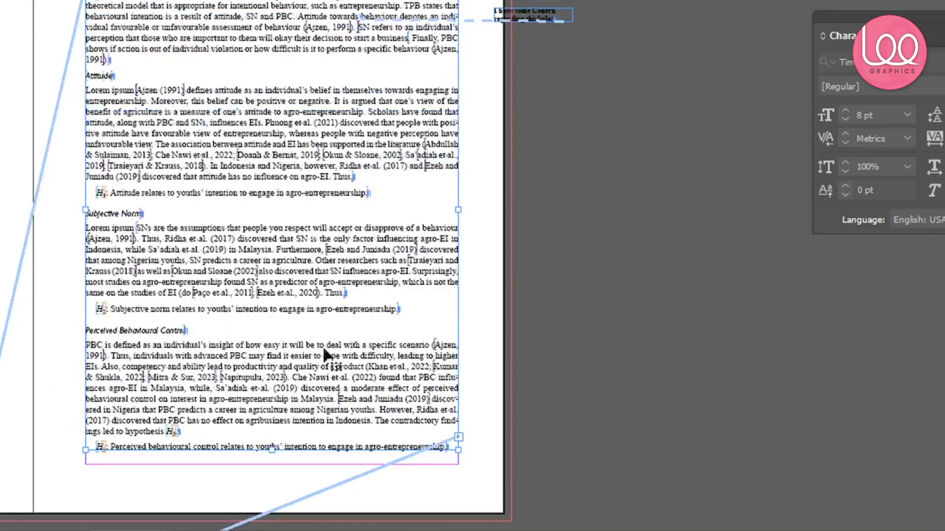
{"action": "scroll", "coordinate": [364, 410], "scroll_direction": "up", "scroll_amount": 1}
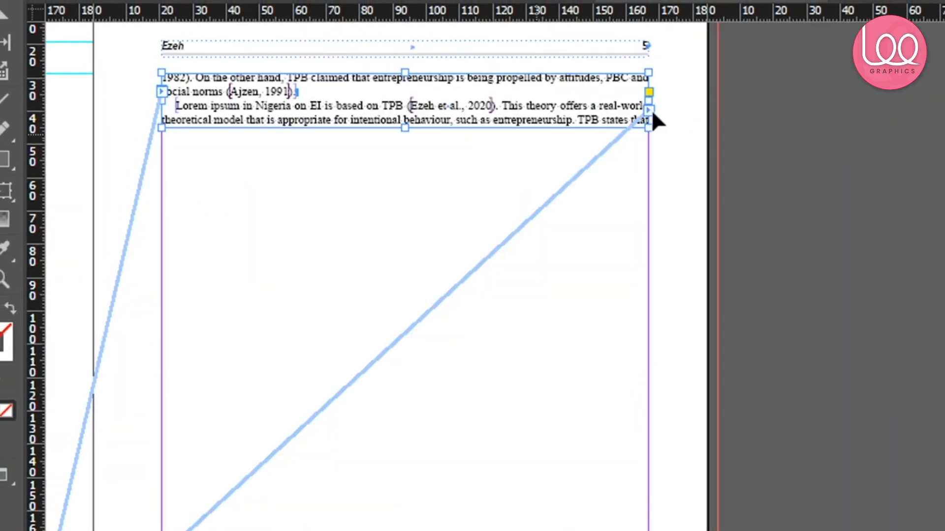
{"action": "left_click", "coordinate": [650, 112]}
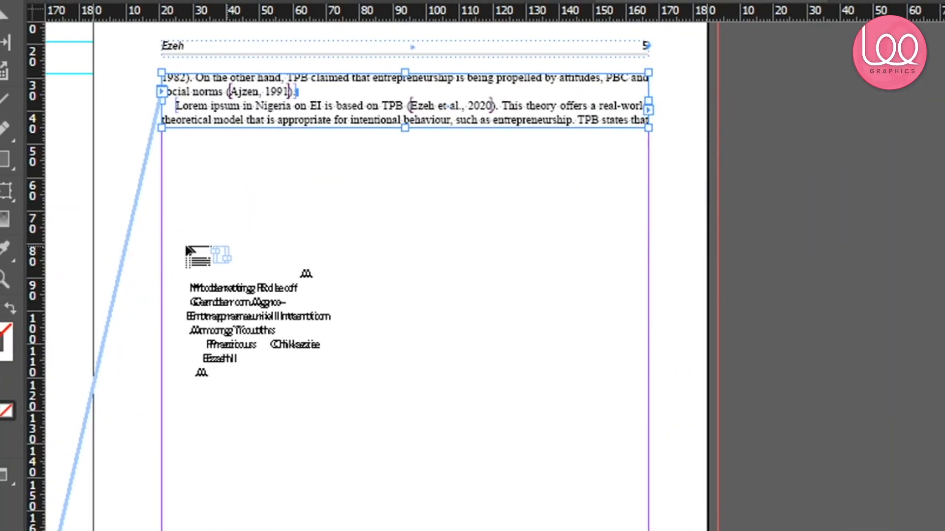
{"action": "left_click", "coordinate": [159, 198]}
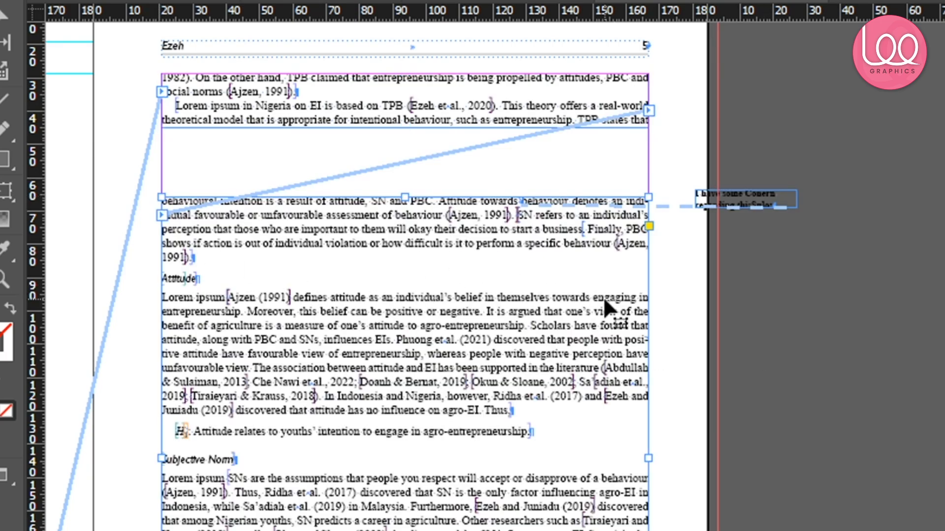
Move the anchored note frame left so it overlaps the page edge
{"action": "key", "text": "ctrl+equal"}
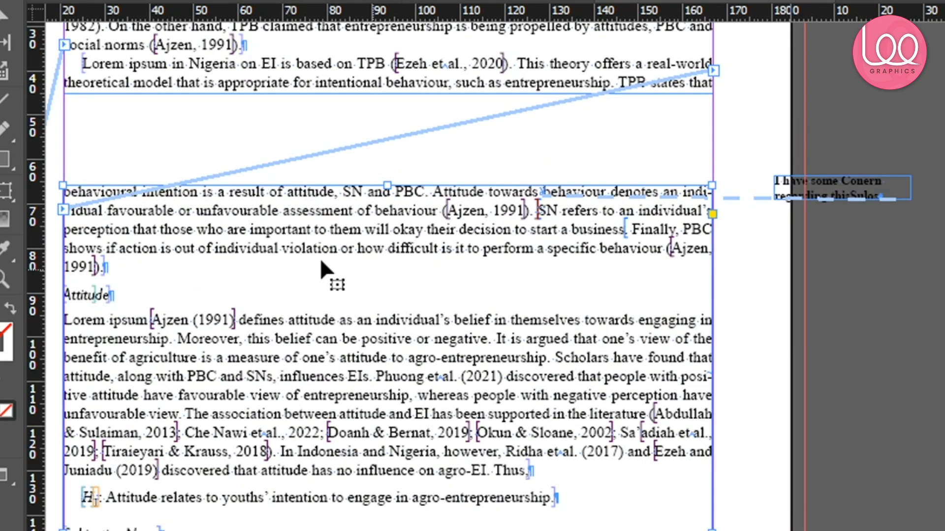
{"action": "scroll", "coordinate": [311, 252], "scroll_direction": "down", "scroll_amount": 3}
{"action": "scroll", "coordinate": [850, 362], "scroll_direction": "up", "scroll_amount": 5}
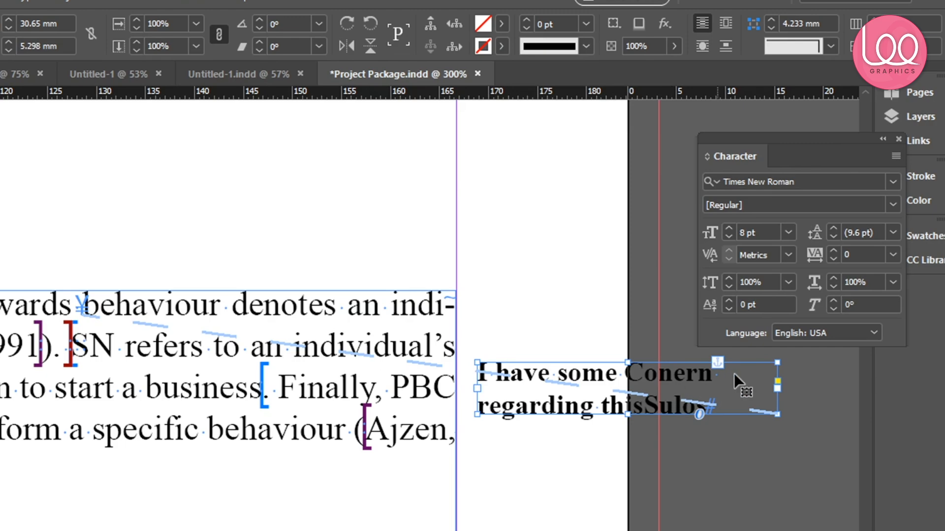
{"action": "left_click_drag", "start_coordinate": [558, 318], "coordinate": [406, 319]}
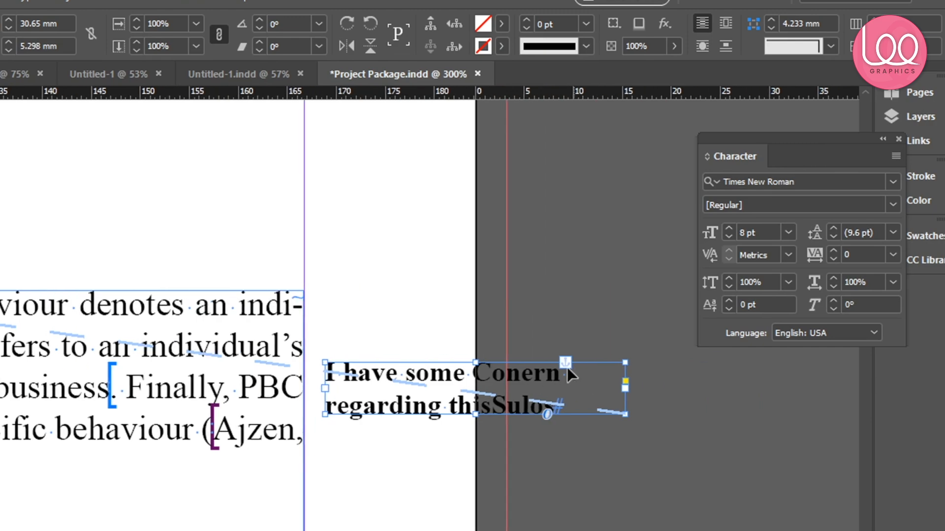
Release the note frame from its anchor in the text
{"action": "right_click", "coordinate": [448, 374]}
{"action": "mouse_move", "coordinate": [587, 233]}
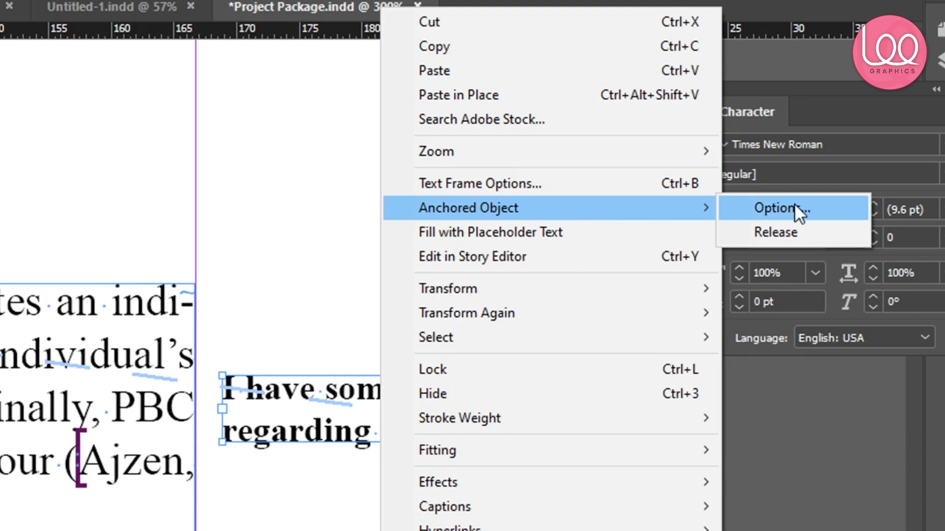
{"action": "left_click", "coordinate": [777, 232]}
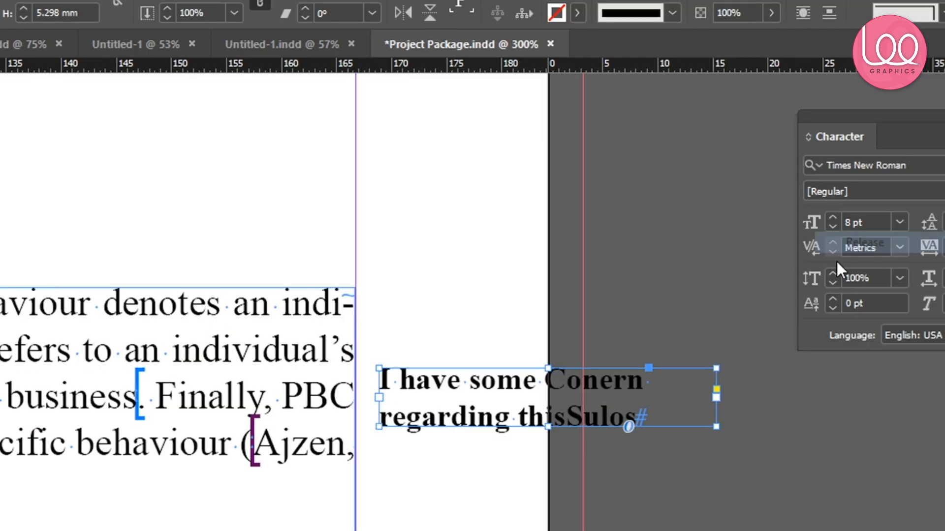
{"action": "left_click", "coordinate": [338, 237]}
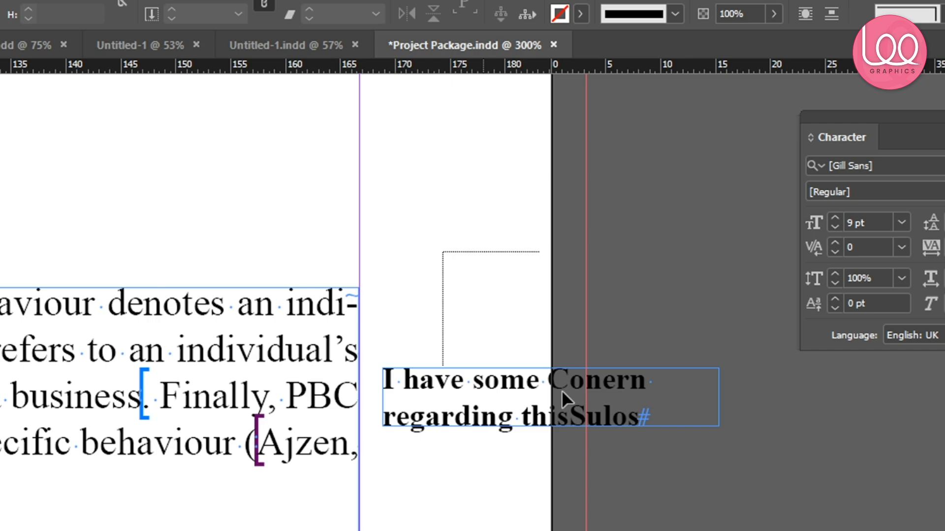
{"action": "left_click", "coordinate": [562, 391]}
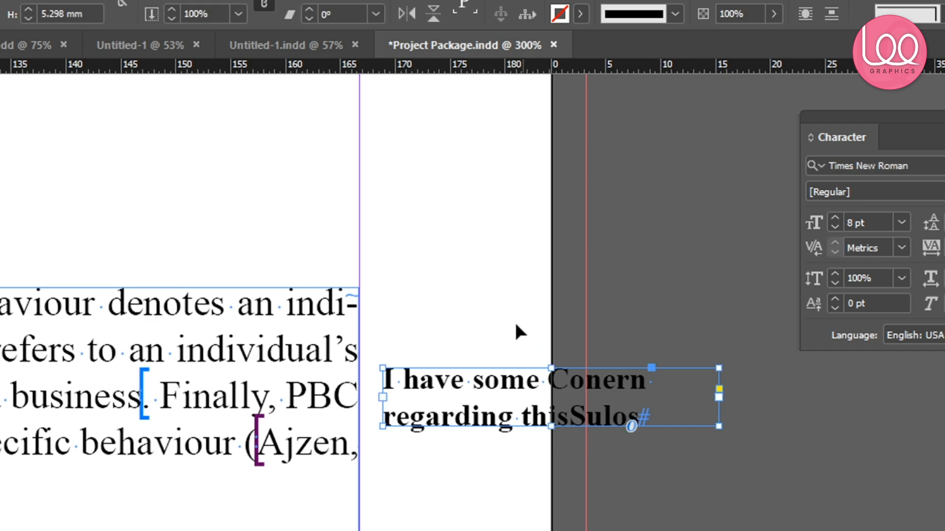
Move the body text frame, then undo the move and the anchor release
{"action": "scroll", "coordinate": [240, 364], "scroll_direction": "down", "scroll_amount": 3}
{"action": "left_click_drag", "start_coordinate": [160, 376], "coordinate": [69, 376]}
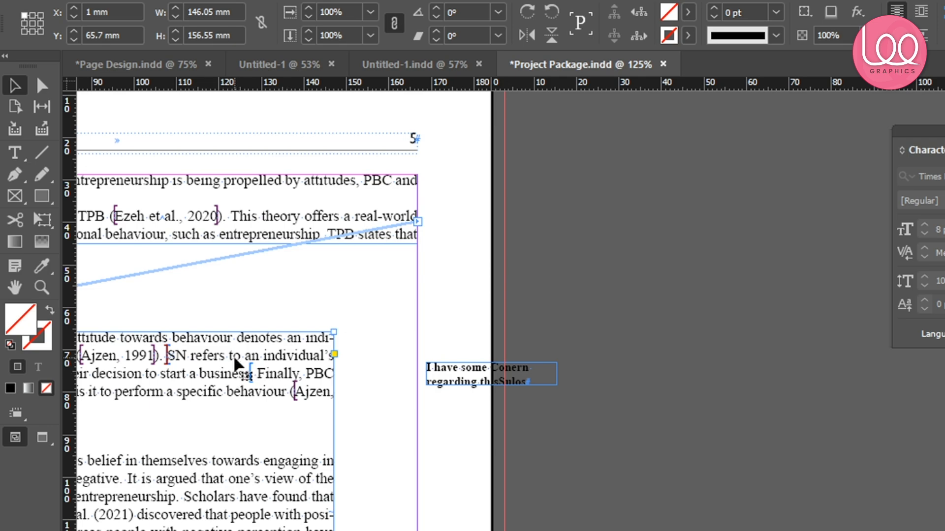
{"action": "scroll", "coordinate": [283, 436], "scroll_direction": "down", "scroll_amount": 2}
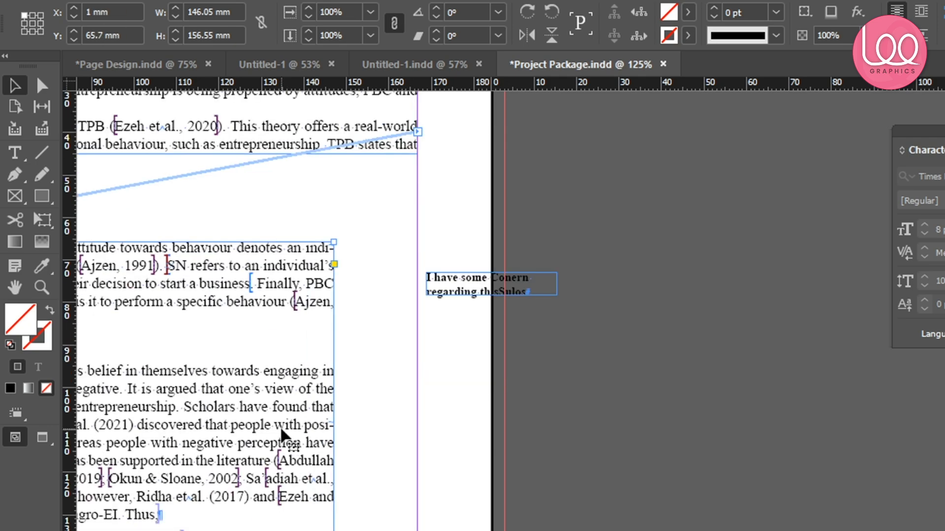
{"action": "key", "text": "ctrl+z"}
{"action": "key", "text": "ctrl+z"}
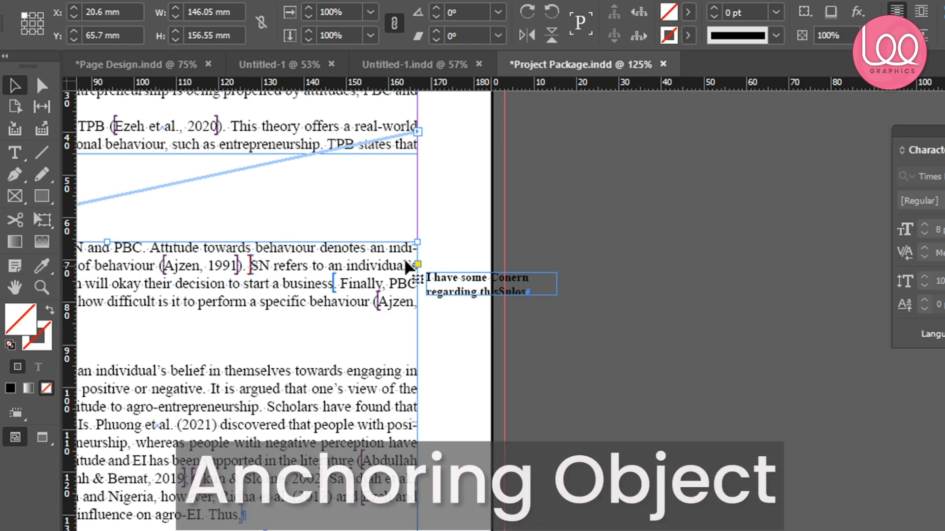
Anchor the note frame into the paragraph text near 'Finally, PBC'
{"action": "scroll", "coordinate": [407, 267], "scroll_direction": "up", "scroll_amount": 2}
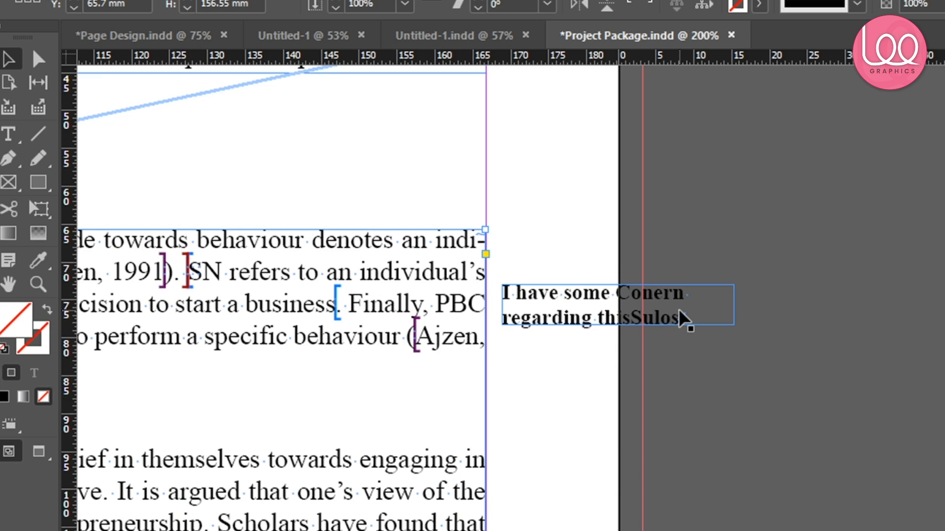
{"action": "left_click", "coordinate": [685, 317]}
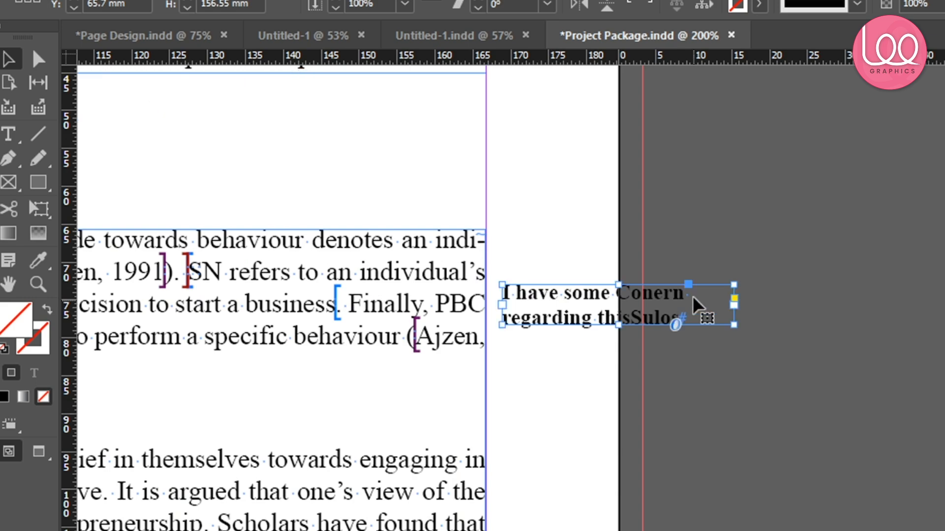
{"action": "left_click_drag", "start_coordinate": [688, 285], "coordinate": [401, 309]}
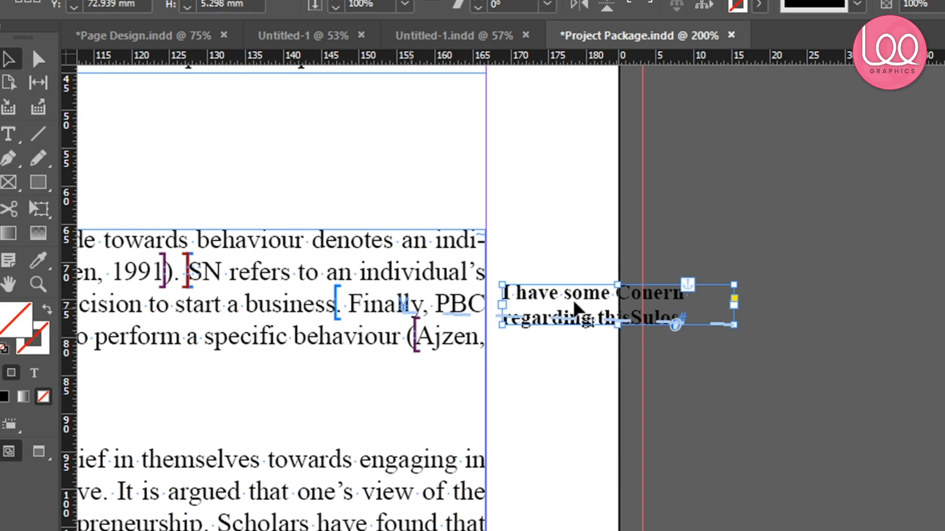
{"action": "left_click", "coordinate": [689, 285], "text": "alt"}
{"action": "key", "text": "Escape"}
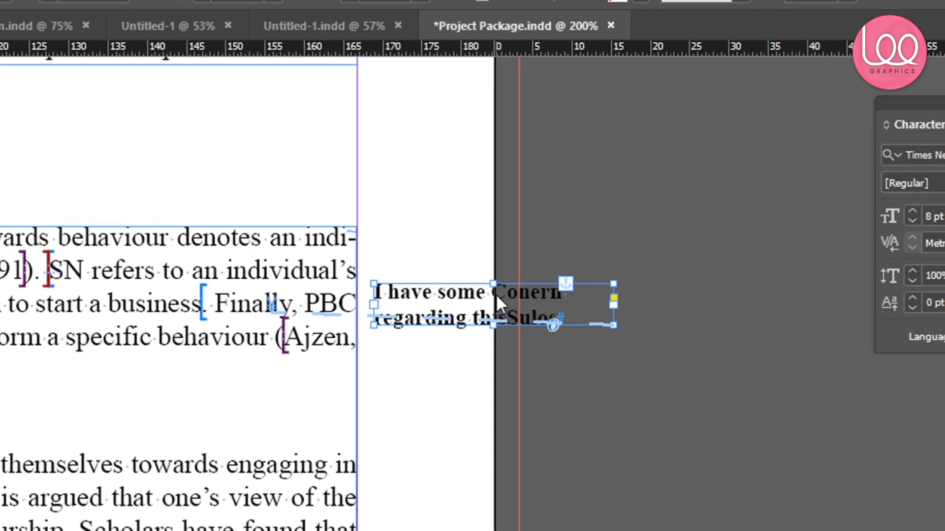
Open the anchored object options for the note frame
{"action": "right_click", "coordinate": [495, 293]}
{"action": "mouse_move", "coordinate": [625, 215]}
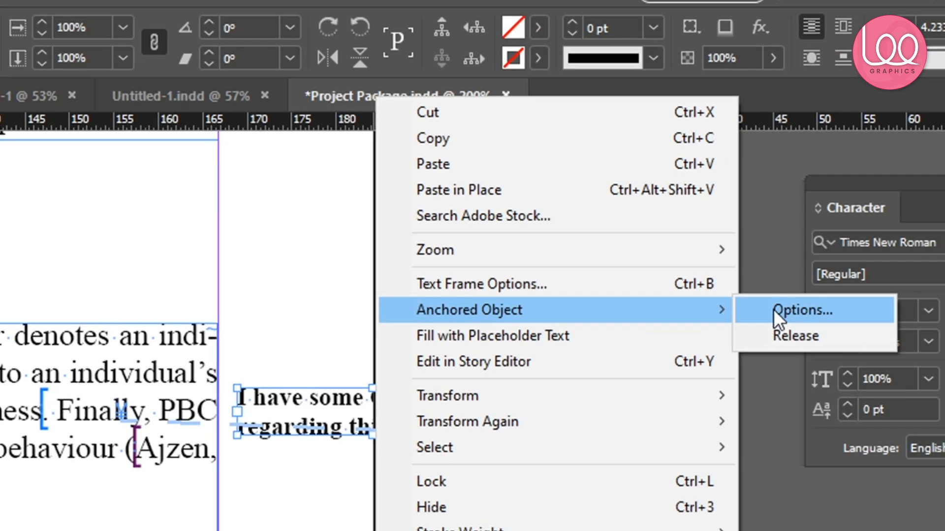
{"action": "left_click", "coordinate": [804, 307]}
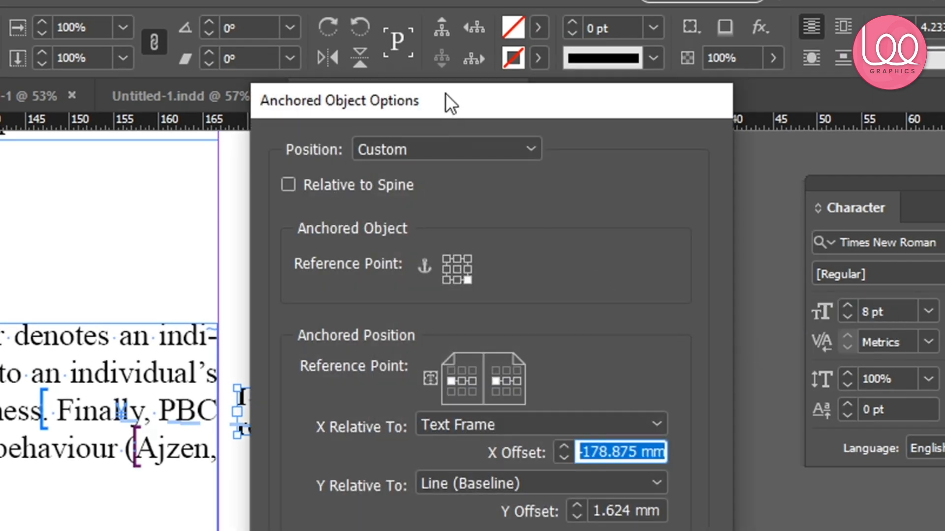
{"action": "left_click_drag", "start_coordinate": [441, 109], "coordinate": [717, 112]}
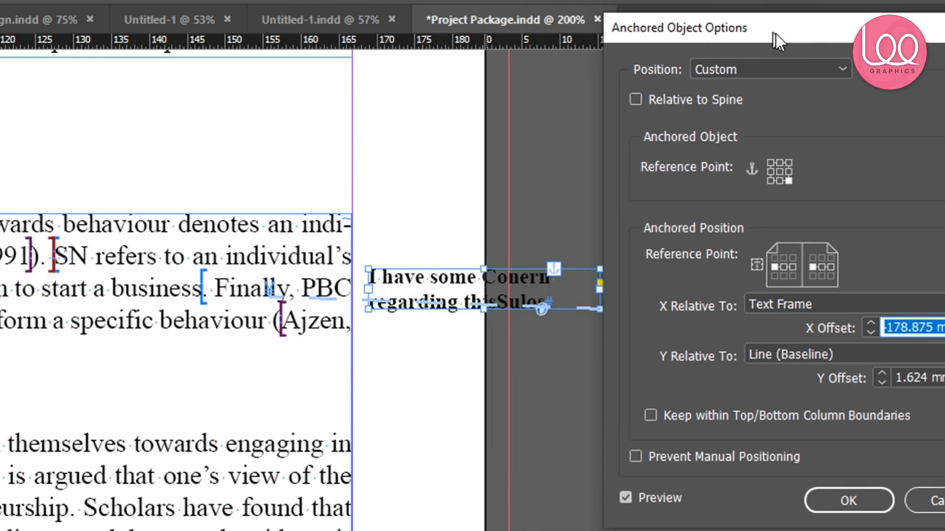
{"action": "left_click_drag", "start_coordinate": [775, 33], "coordinate": [838, 88]}
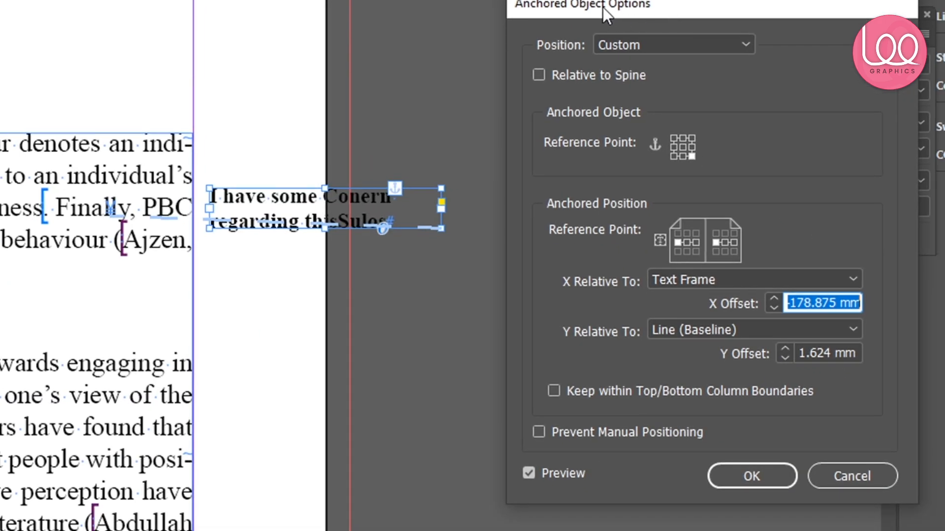
{"action": "left_click_drag", "start_coordinate": [604, 7], "coordinate": [626, 0]}
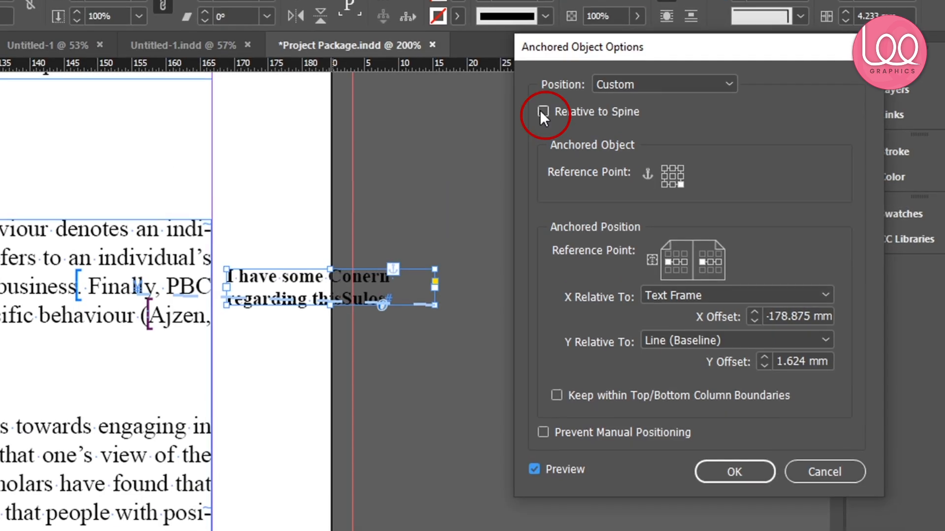
Enable Relative to Spine and set the anchored object reference point to the middle-right of the left page
{"action": "left_click", "coordinate": [561, 13]}
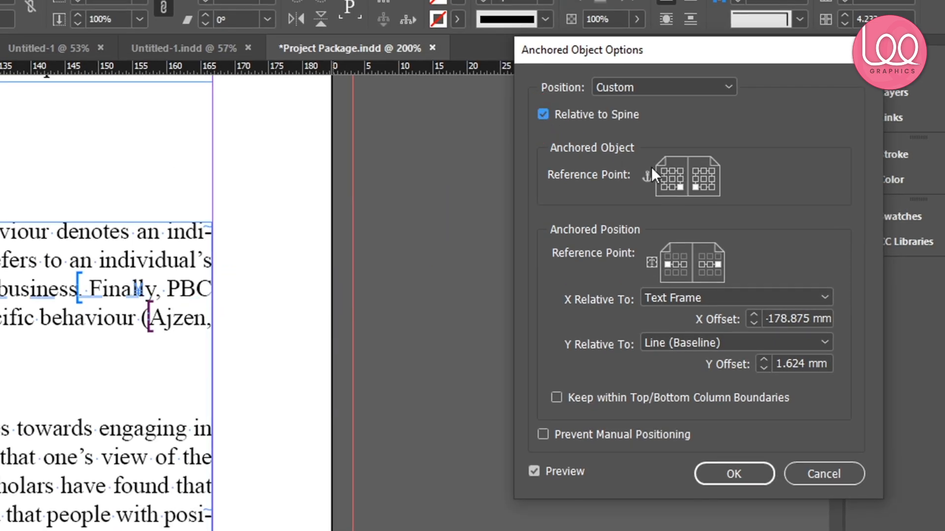
{"action": "key", "text": "alt"}
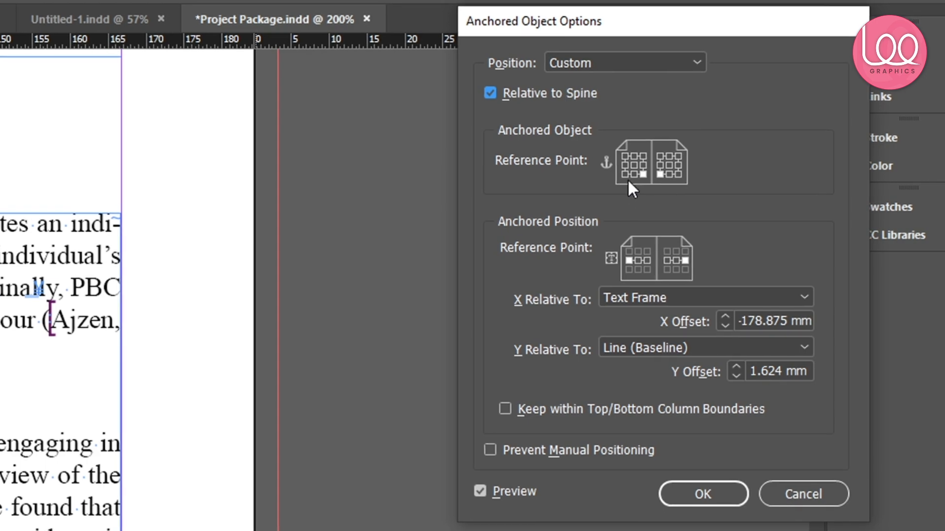
{"action": "left_click", "coordinate": [665, 187]}
{"action": "left_click", "coordinate": [632, 173]}
{"action": "left_click", "coordinate": [633, 166]}
{"action": "left_click", "coordinate": [634, 155]}
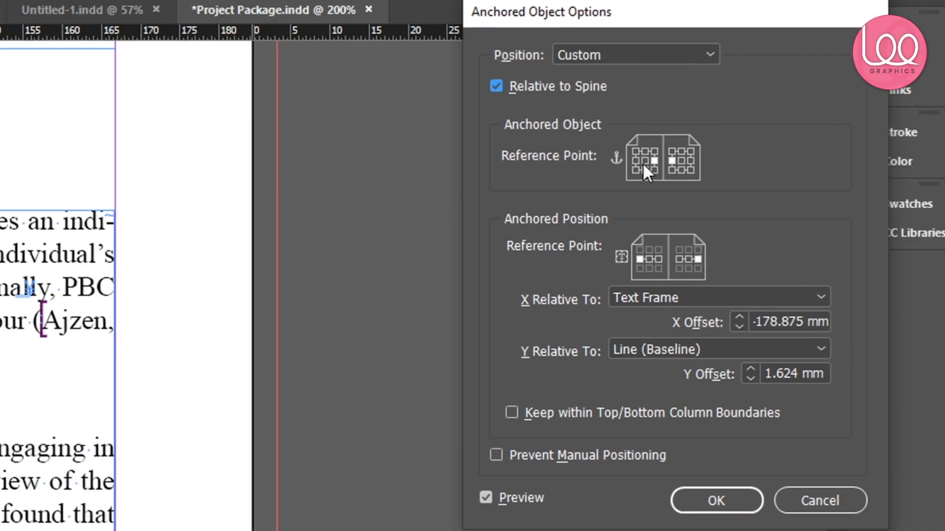
Try the X Relative To options Anchor Marker and Column Edge, settling on Page Margin
{"action": "left_click", "coordinate": [698, 298]}
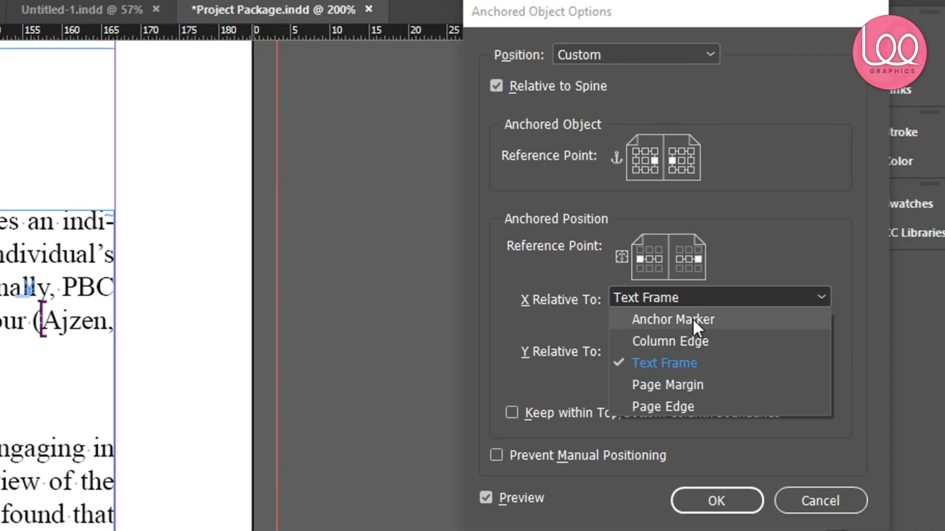
{"action": "left_click", "coordinate": [692, 318]}
{"action": "left_click", "coordinate": [693, 294]}
{"action": "left_click", "coordinate": [686, 342]}
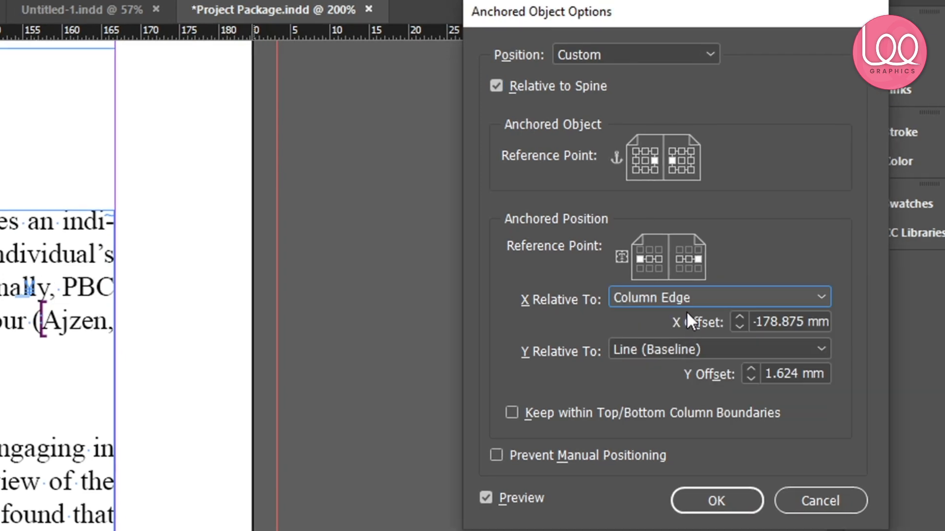
{"action": "left_click", "coordinate": [688, 296]}
{"action": "left_click", "coordinate": [683, 381]}
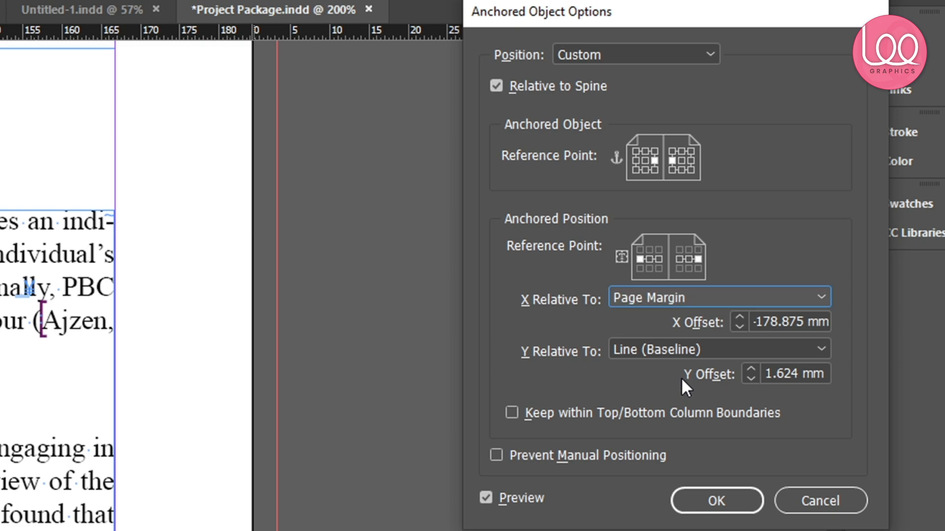
Try the Y Relative To options Line (Cap Height) and Column Edge, then close the dialog
{"action": "left_click", "coordinate": [665, 349]}
{"action": "left_click", "coordinate": [675, 413]}
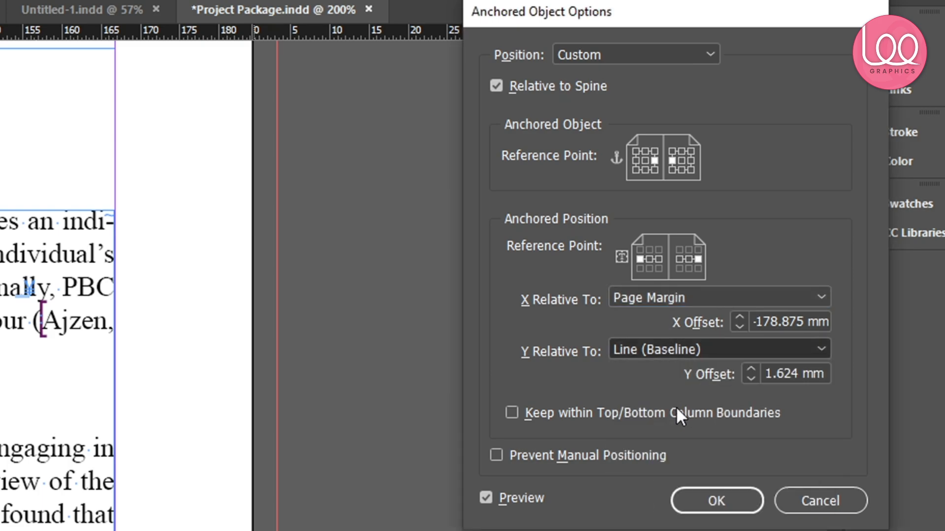
{"action": "left_click", "coordinate": [671, 348]}
{"action": "left_click", "coordinate": [673, 392]}
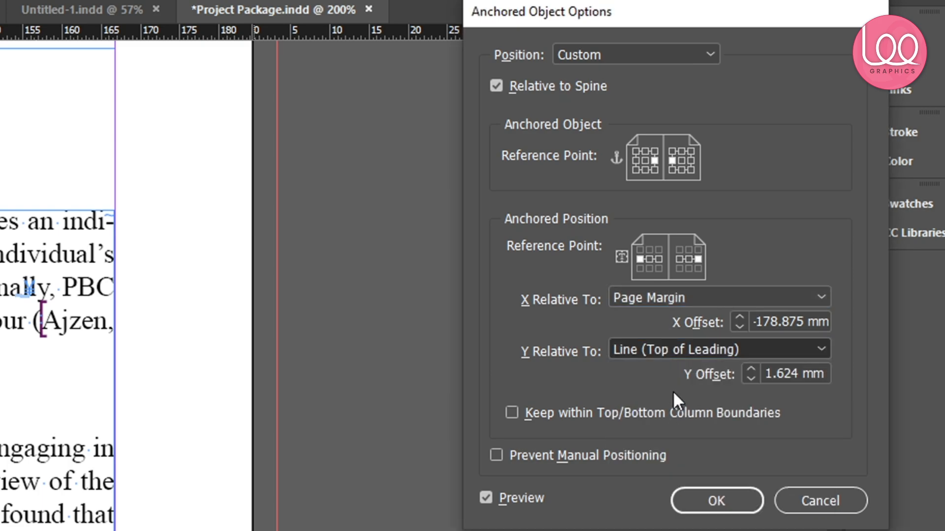
{"action": "left_click", "coordinate": [668, 350]}
{"action": "left_click", "coordinate": [683, 436]}
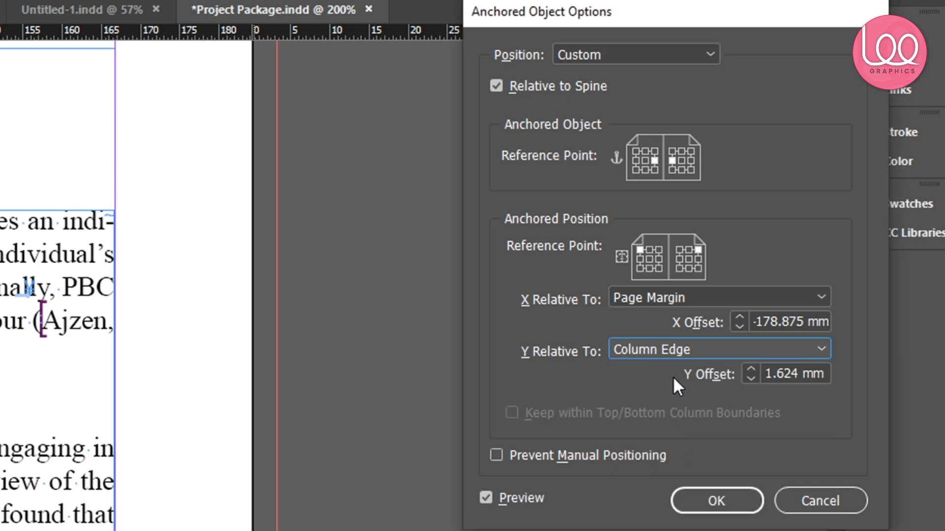
{"action": "left_click", "coordinate": [665, 350]}
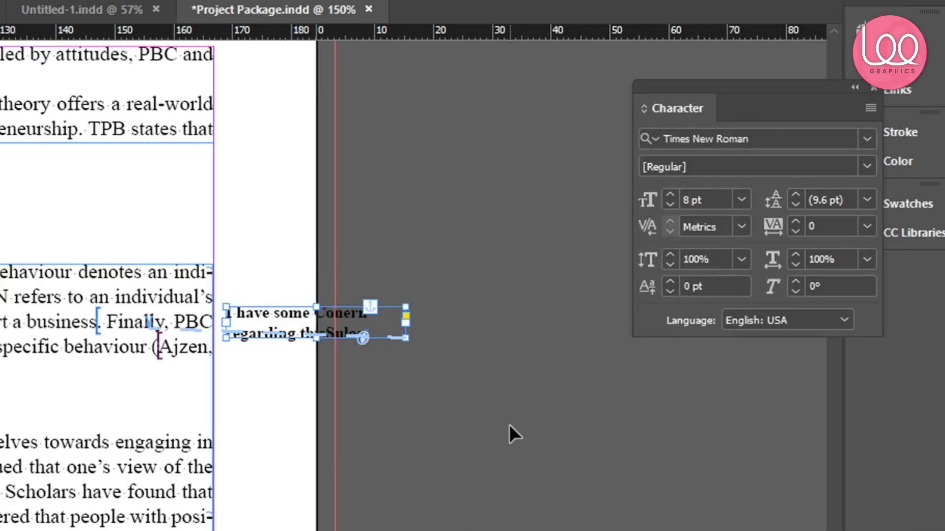
{"action": "scroll", "coordinate": [512, 433], "scroll_direction": "down", "scroll_amount": 1}
{"action": "scroll", "coordinate": [483, 428], "scroll_direction": "left", "scroll_amount": 4}
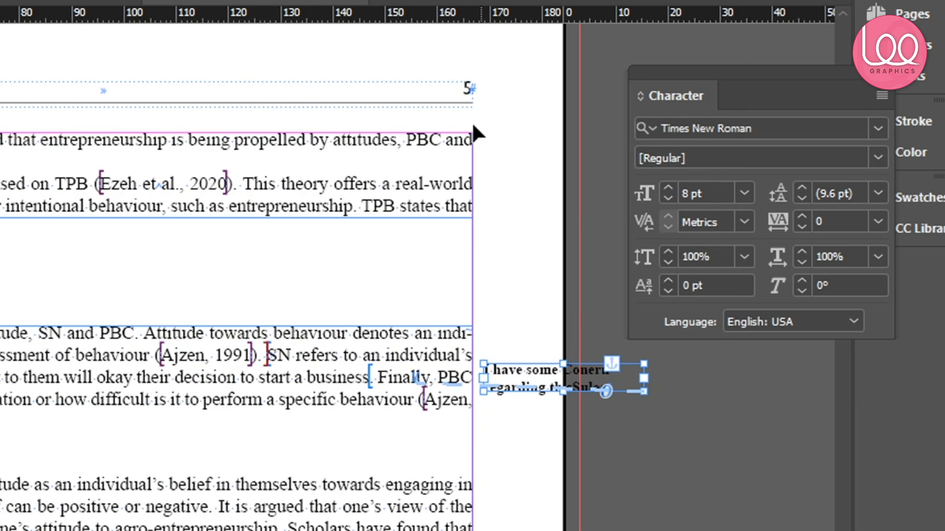
Reopen the note frame's anchored object options, set its reference point to the centre and the X offset to -175 mm
{"action": "left_click", "coordinate": [617, 360], "text": "alt"}
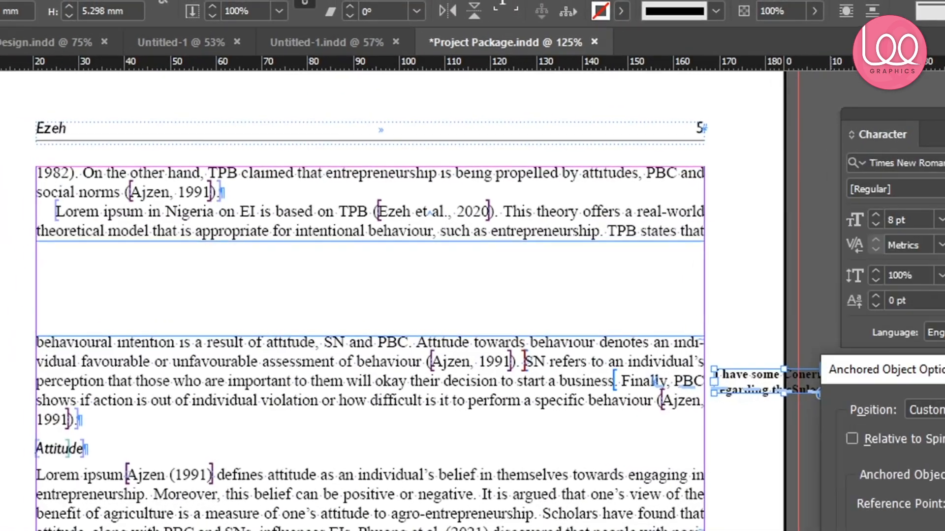
{"action": "left_click_drag", "start_coordinate": [942, 375], "coordinate": [727, 24]}
{"action": "left_click", "coordinate": [264, 245]}
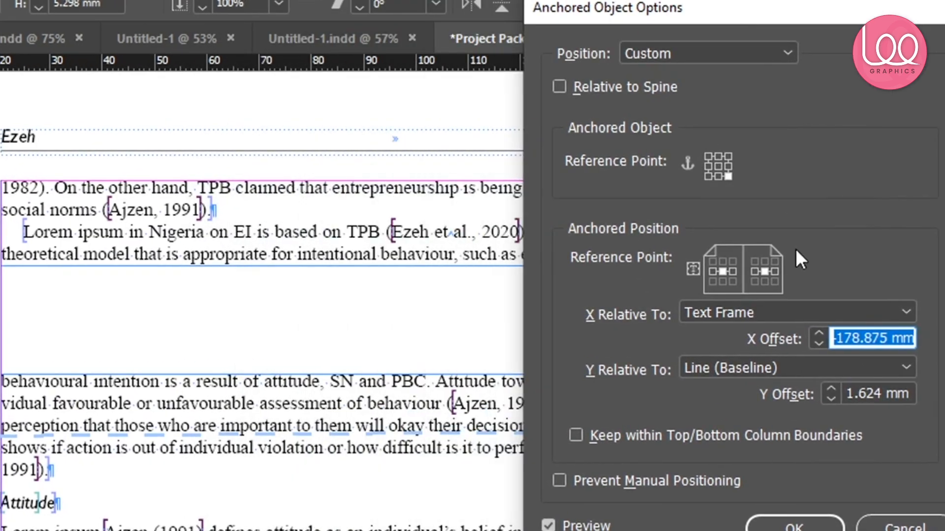
{"action": "left_click", "coordinate": [722, 271]}
{"action": "left_click_drag", "start_coordinate": [741, 22], "coordinate": [698, 50]}
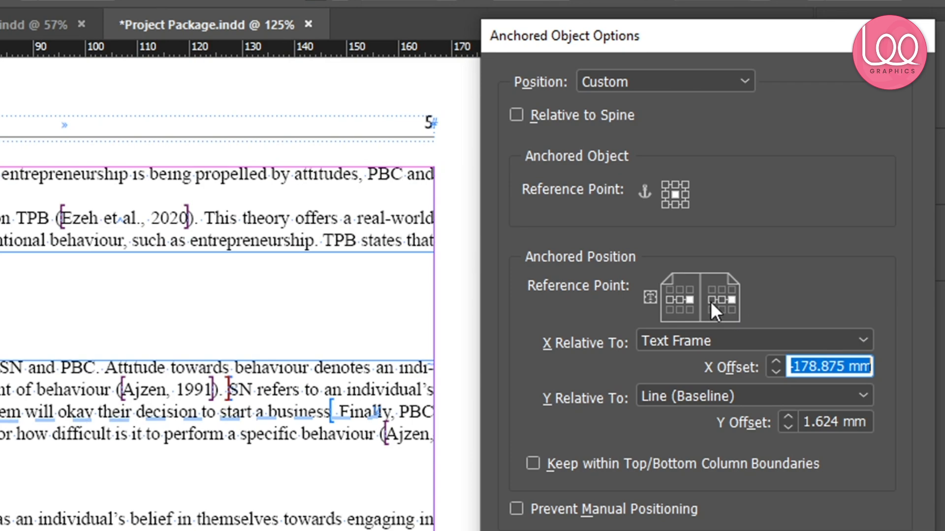
{"action": "left_click", "coordinate": [671, 299]}
{"action": "left_click_drag", "start_coordinate": [661, 44], "coordinate": [0, 33]}
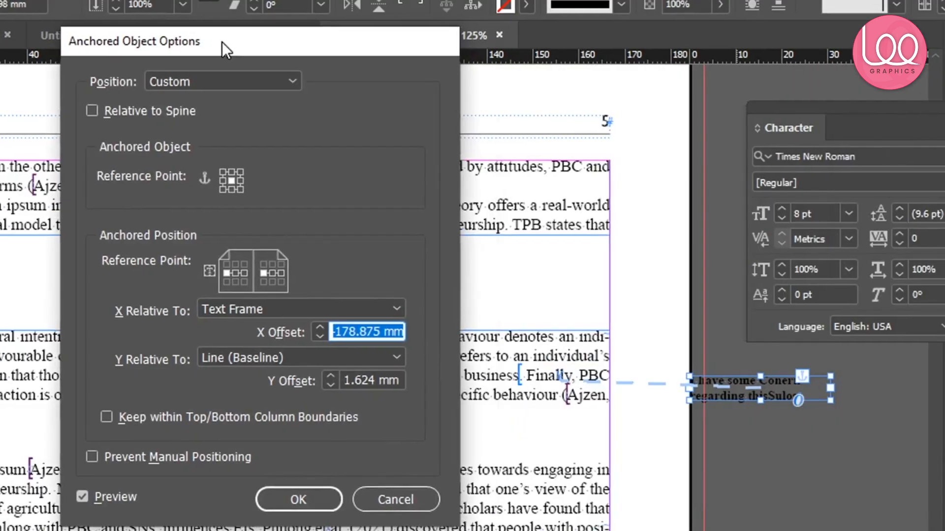
{"action": "left_click_drag", "start_coordinate": [222, 42], "coordinate": [116, 12]}
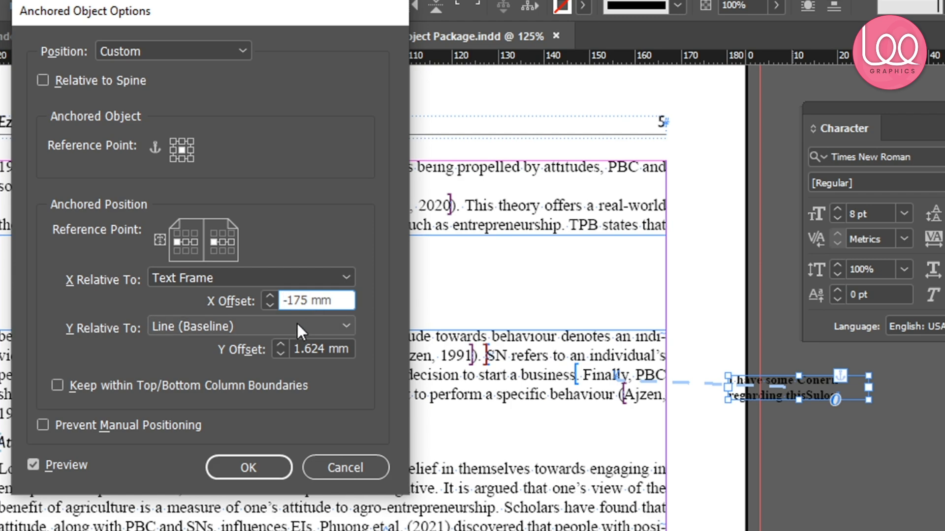
Set X Relative To to Anchor Marker after trying Column Edge
{"action": "left_click", "coordinate": [248, 277]}
{"action": "left_click", "coordinate": [243, 317]}
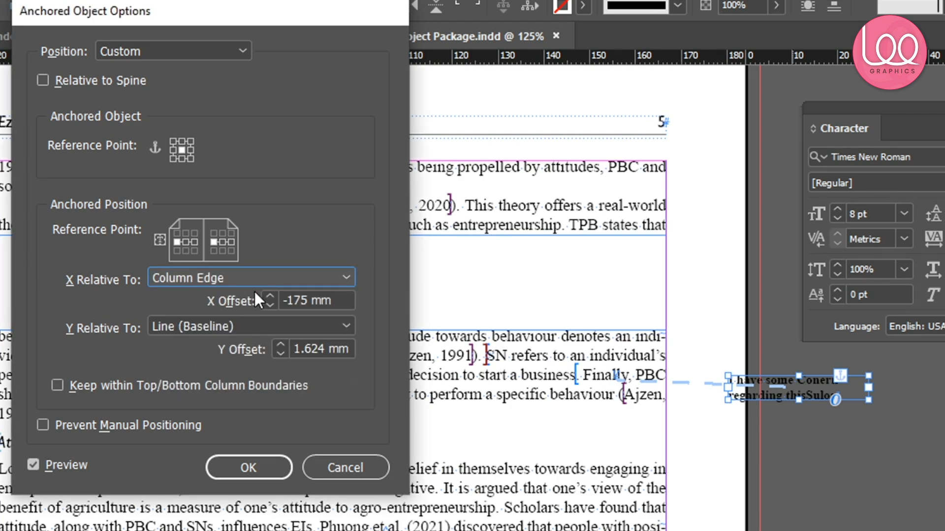
{"action": "left_click", "coordinate": [256, 285]}
{"action": "left_click", "coordinate": [240, 291]}
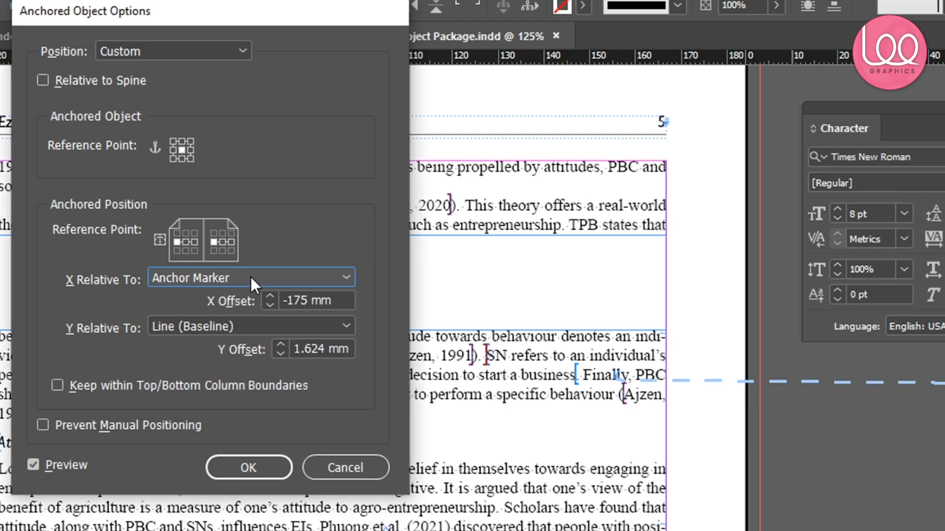
{"action": "left_click", "coordinate": [250, 277]}
{"action": "left_click", "coordinate": [128, 360]}
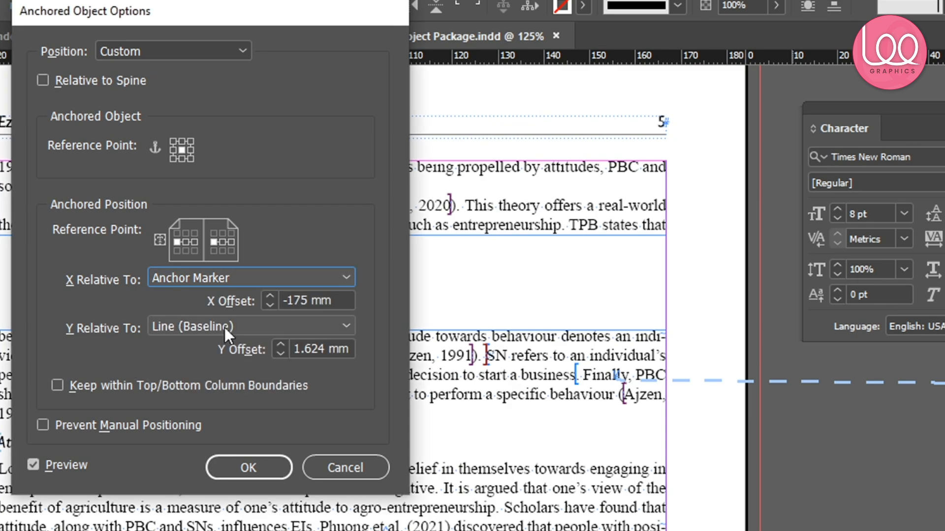
Set Y Relative To to Text Frame and the Y offset to -2 mm, then cancel the dialog
{"action": "left_click", "coordinate": [225, 328]}
{"action": "left_click", "coordinate": [216, 372]}
{"action": "left_click", "coordinate": [219, 332]}
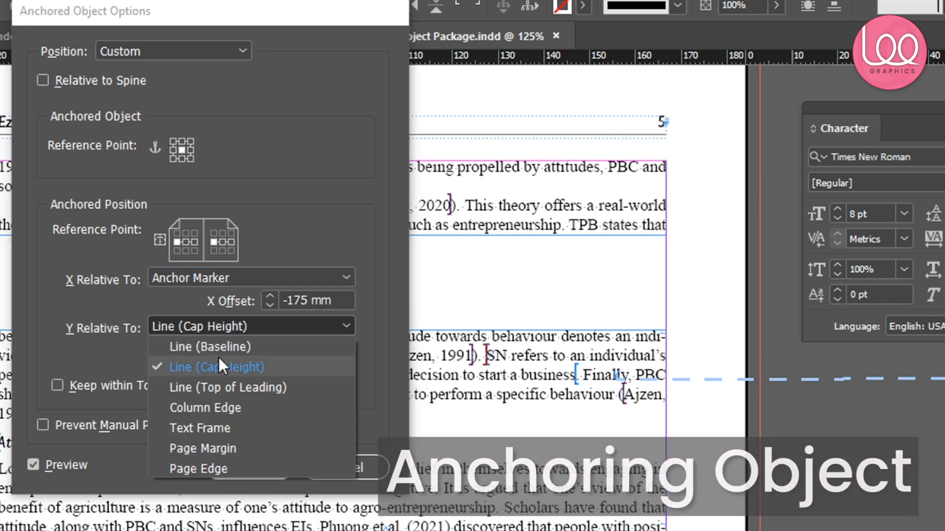
{"action": "left_click", "coordinate": [226, 411]}
{"action": "left_click", "coordinate": [207, 331]}
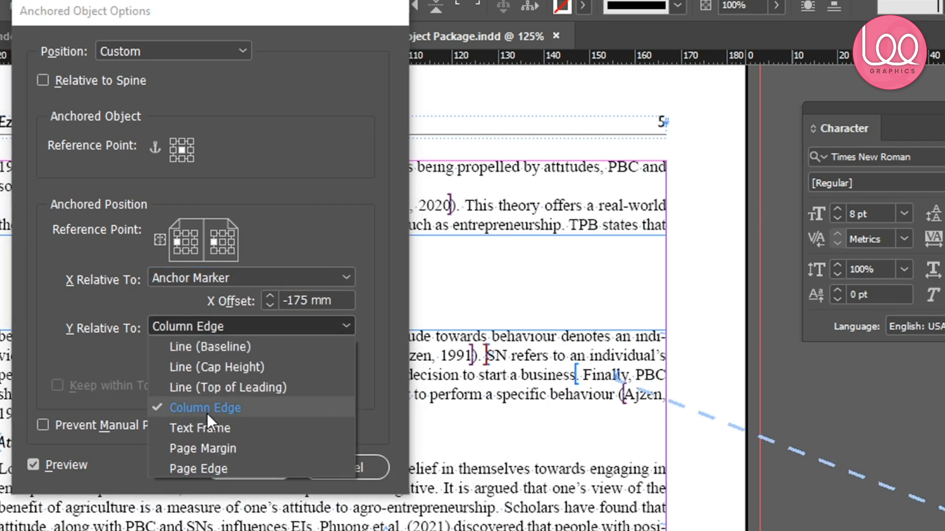
{"action": "left_click", "coordinate": [206, 426]}
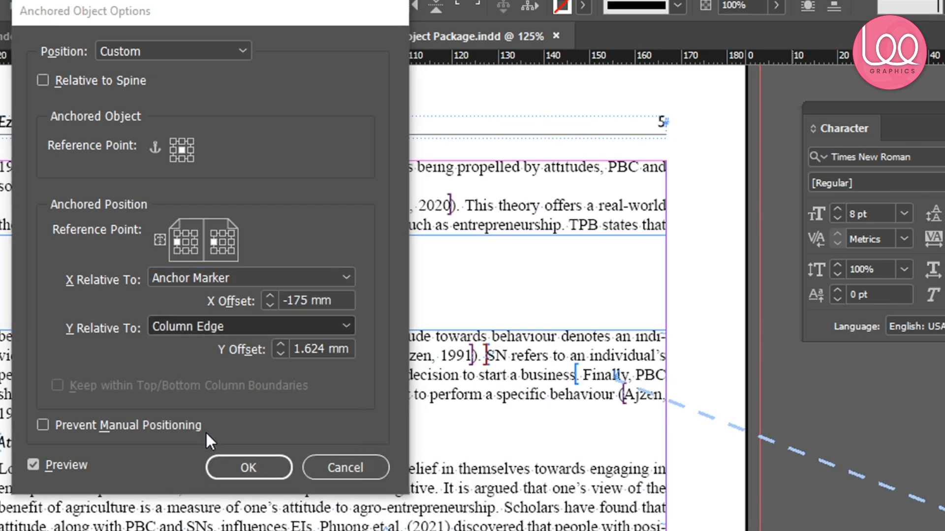
{"action": "left_click", "coordinate": [279, 353]}
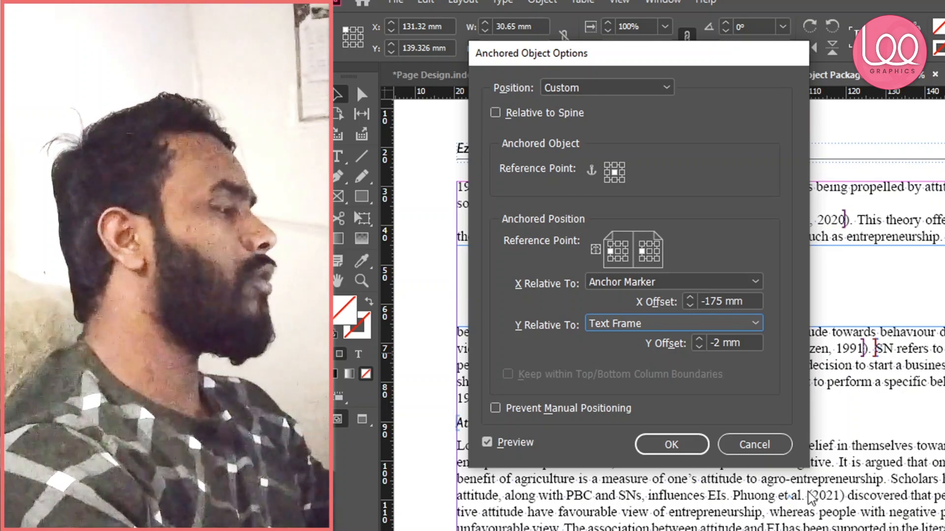
{"action": "left_click", "coordinate": [762, 450]}
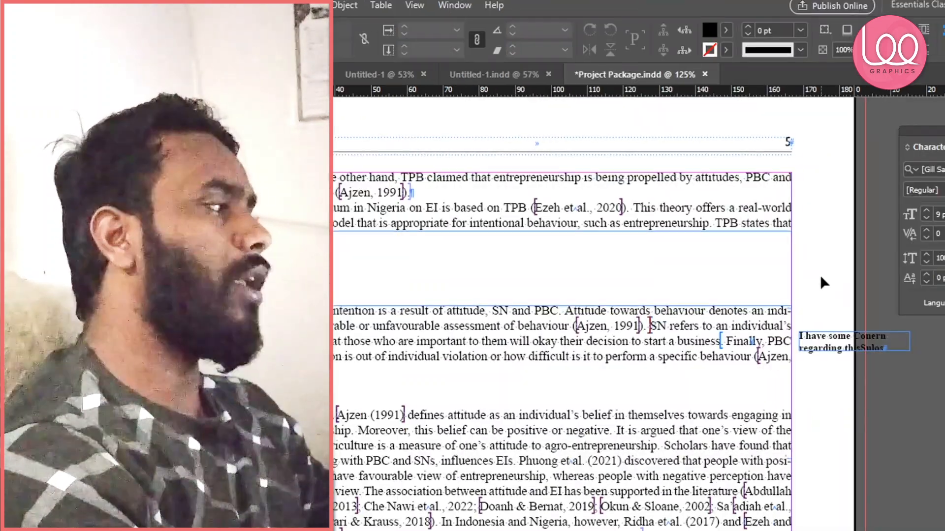
{"action": "left_click_drag", "start_coordinate": [845, 349], "coordinate": [844, 341]}
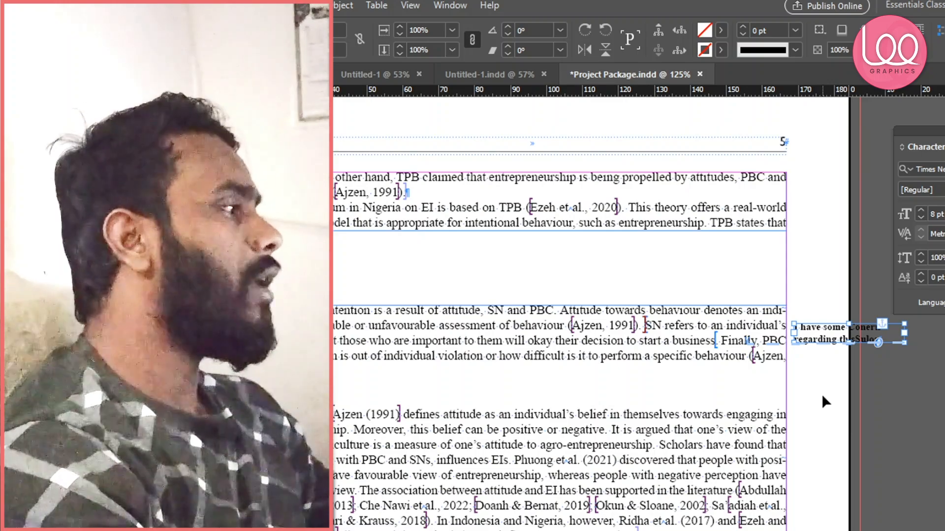
{"action": "scroll", "coordinate": [872, 340], "scroll_direction": "up", "scroll_amount": 2}
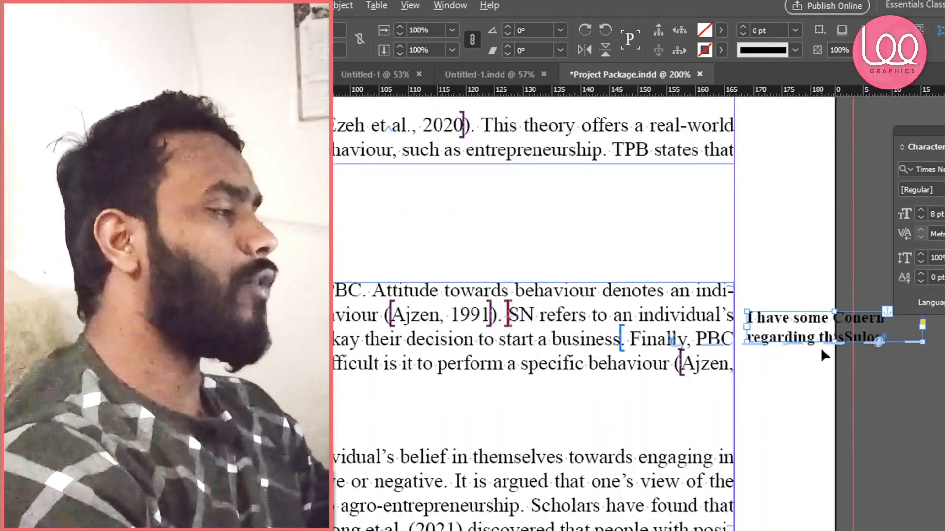